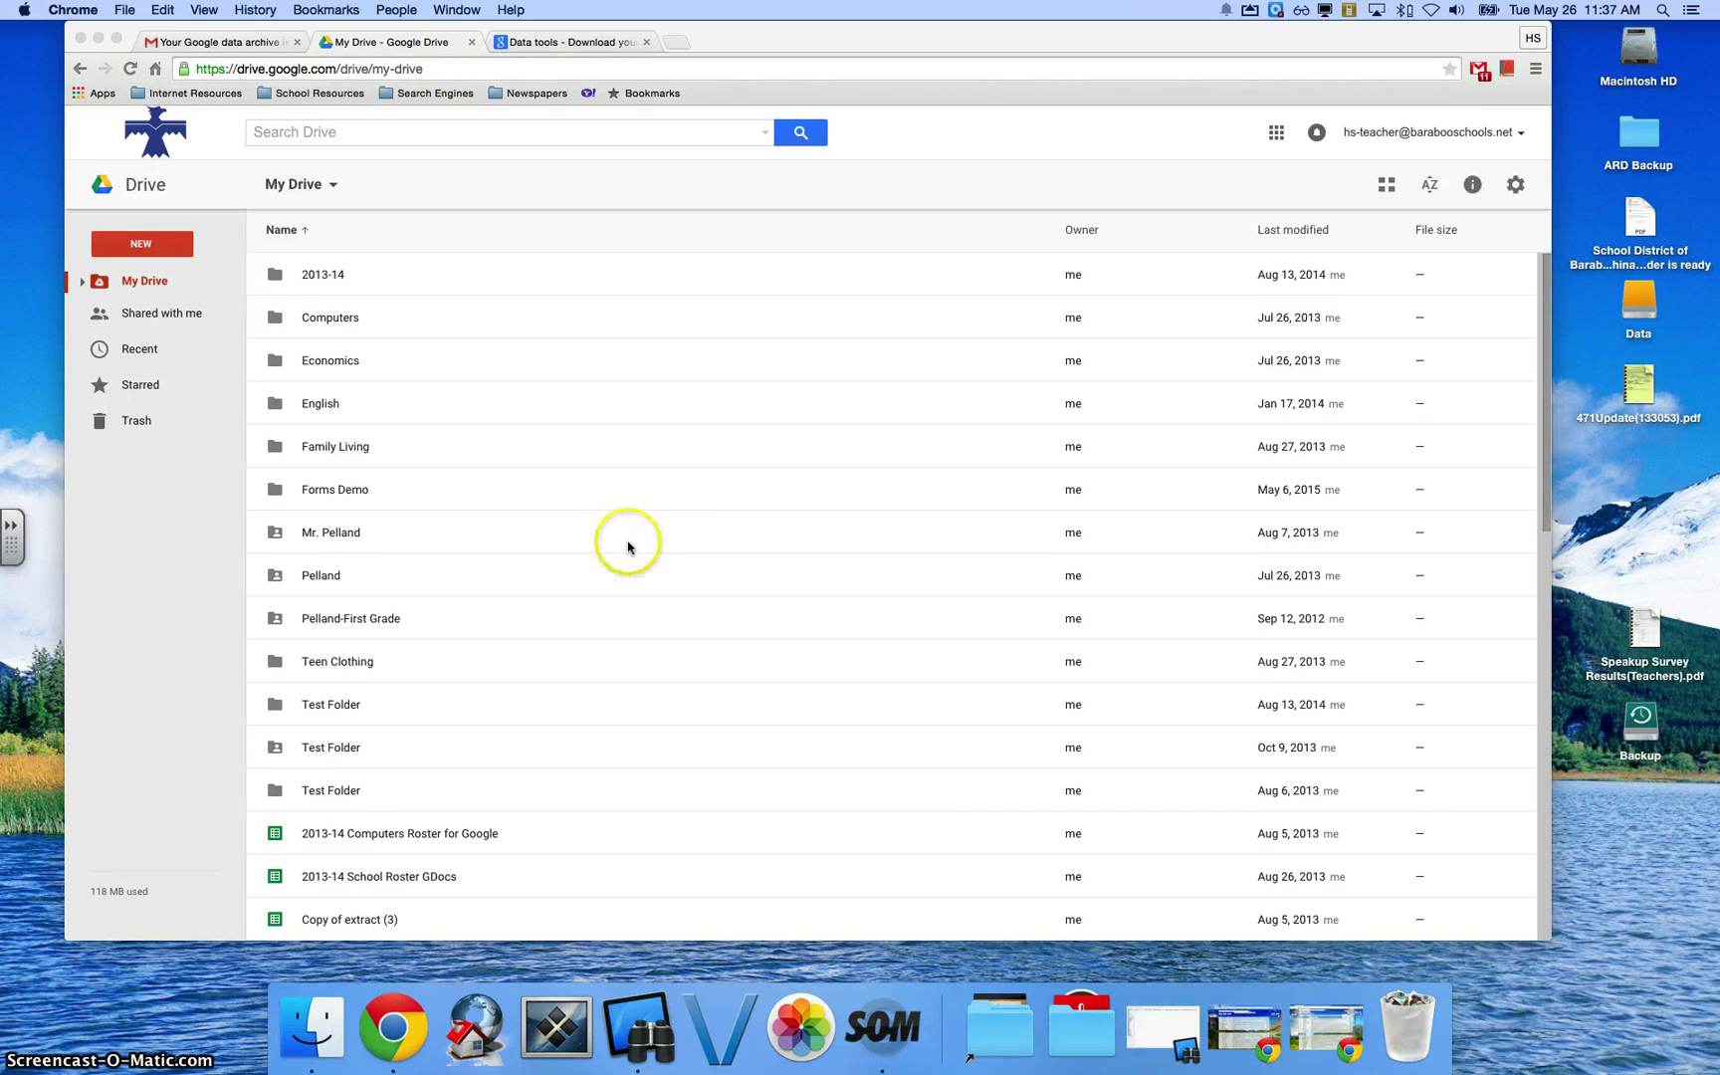
Open My Drive and expand its tree to show 2013-14, Computers and Test Folder.
left_click(157, 286)
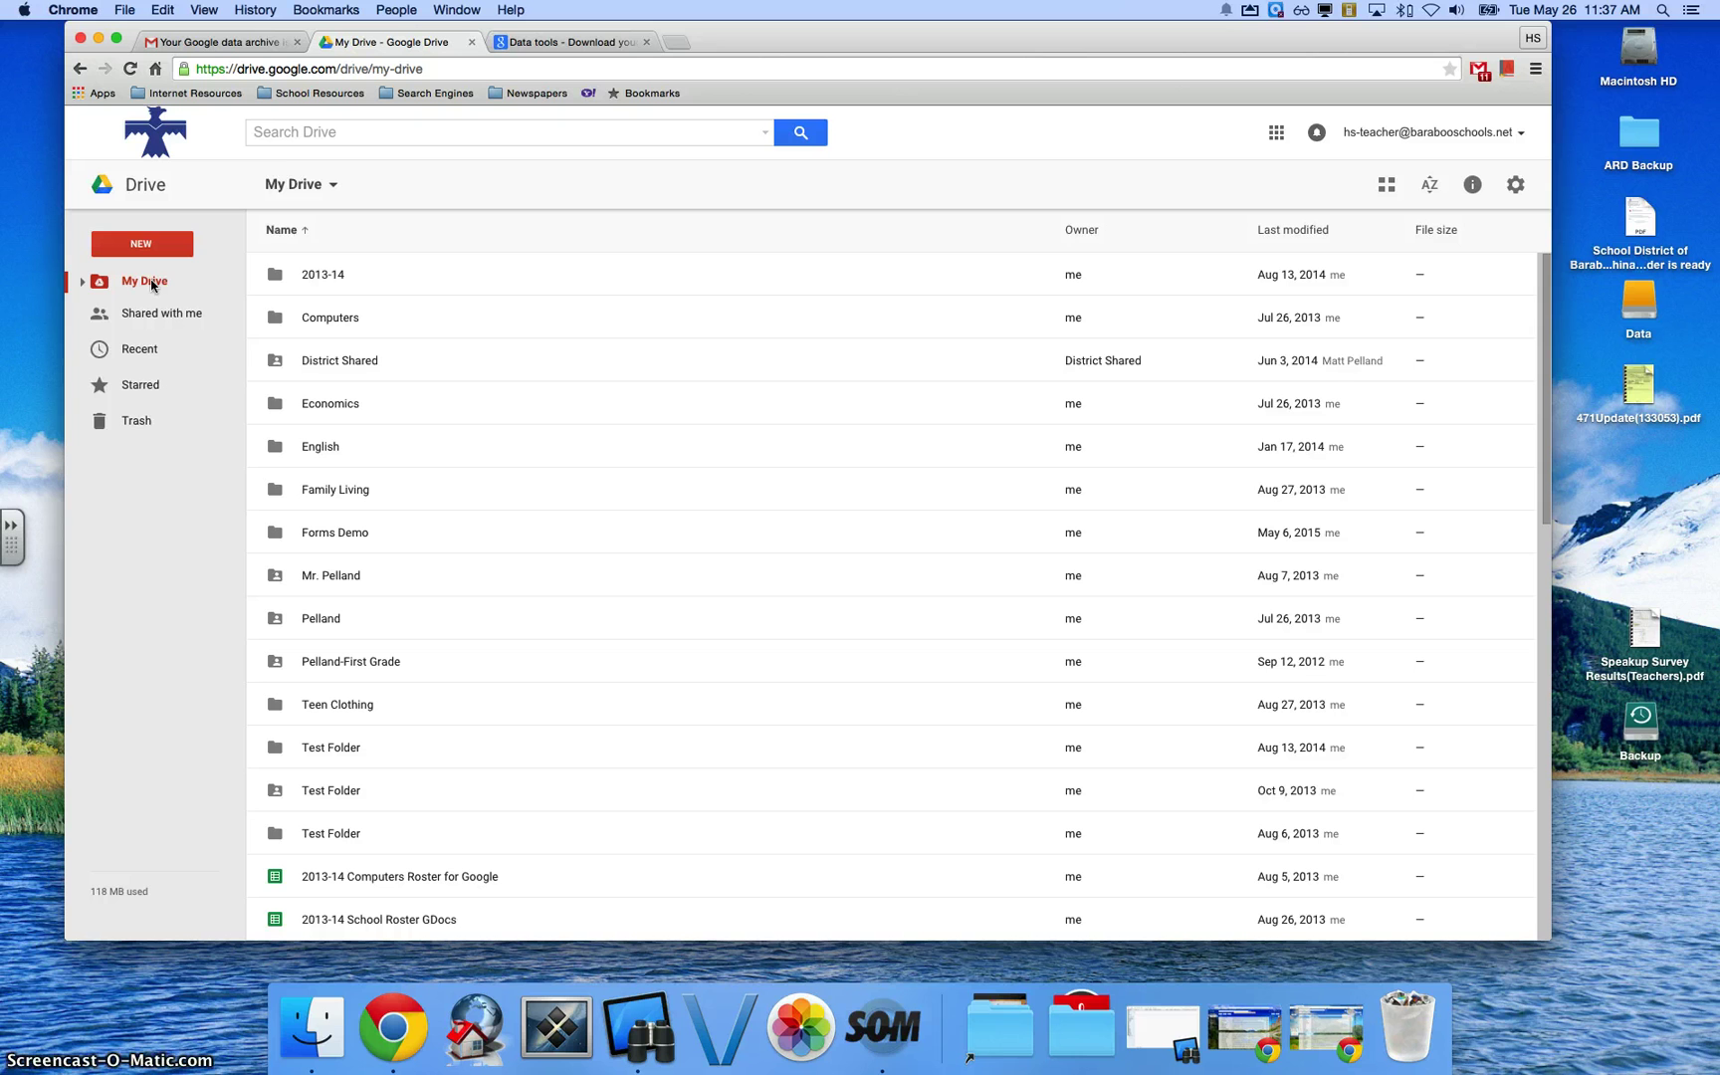
left_click(84, 286)
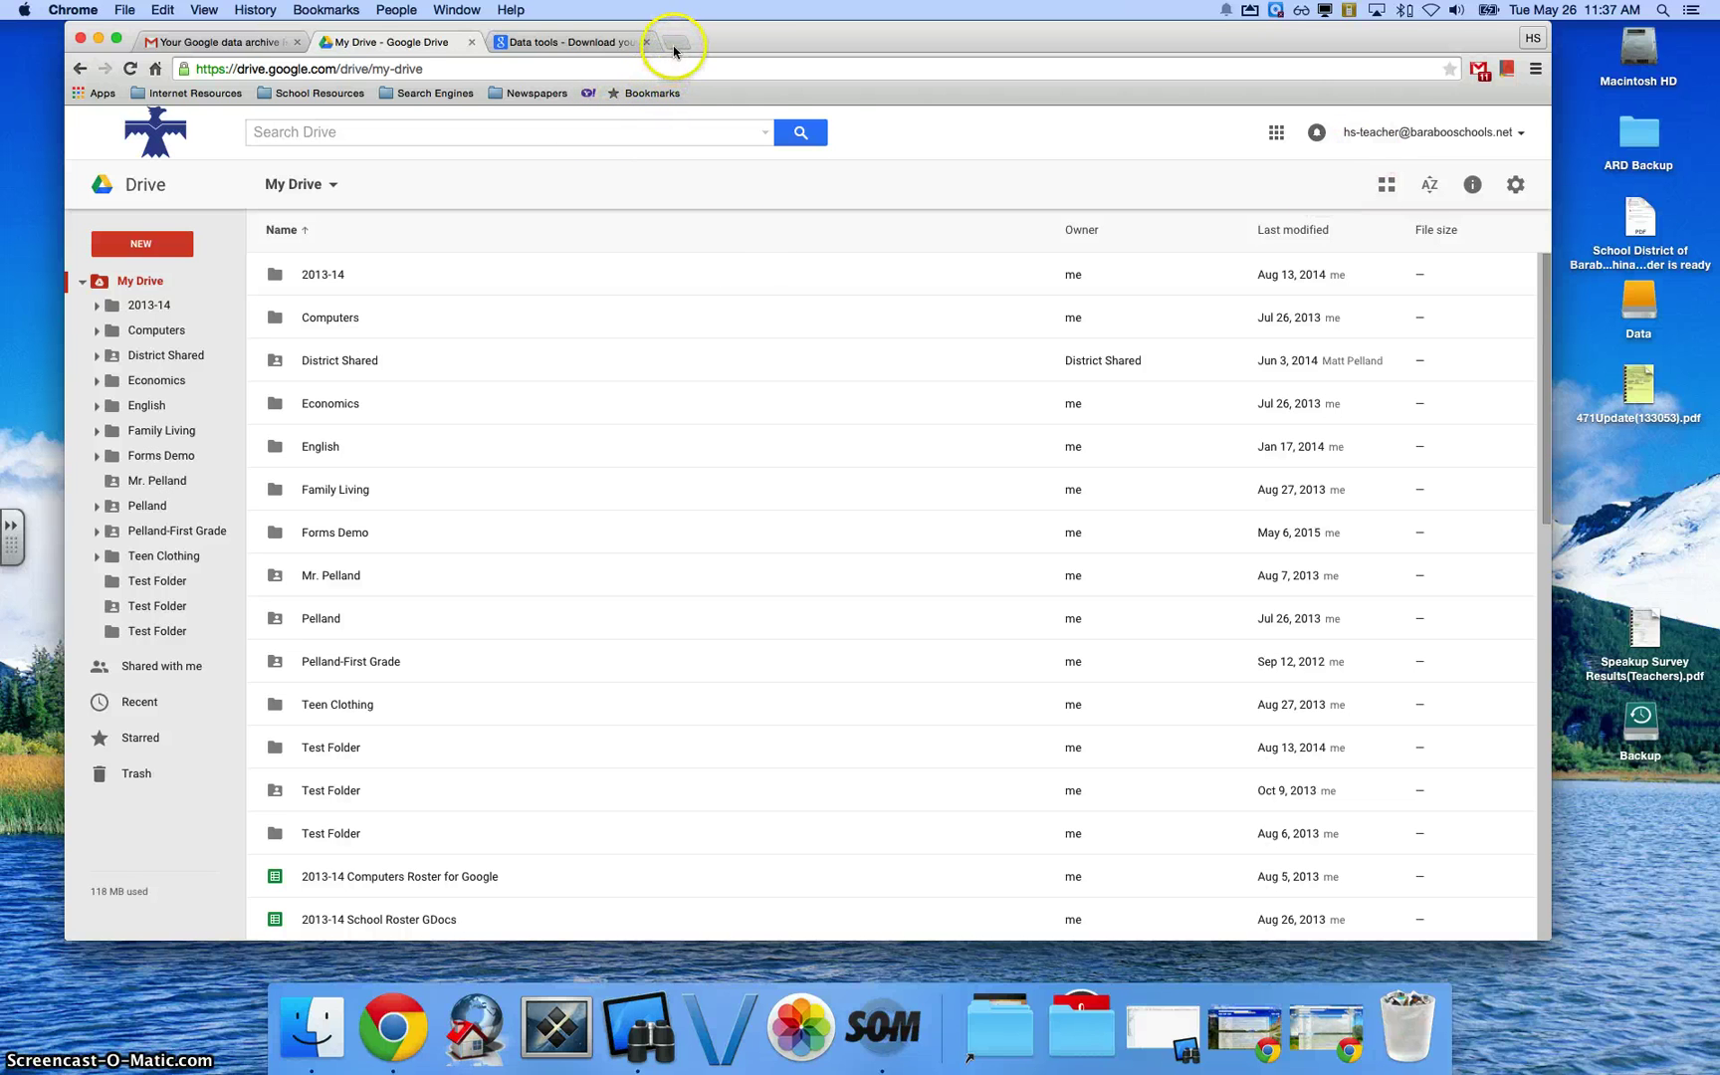
On the Takeout download page, deselect every product and select only Drive.
left_click(596, 44)
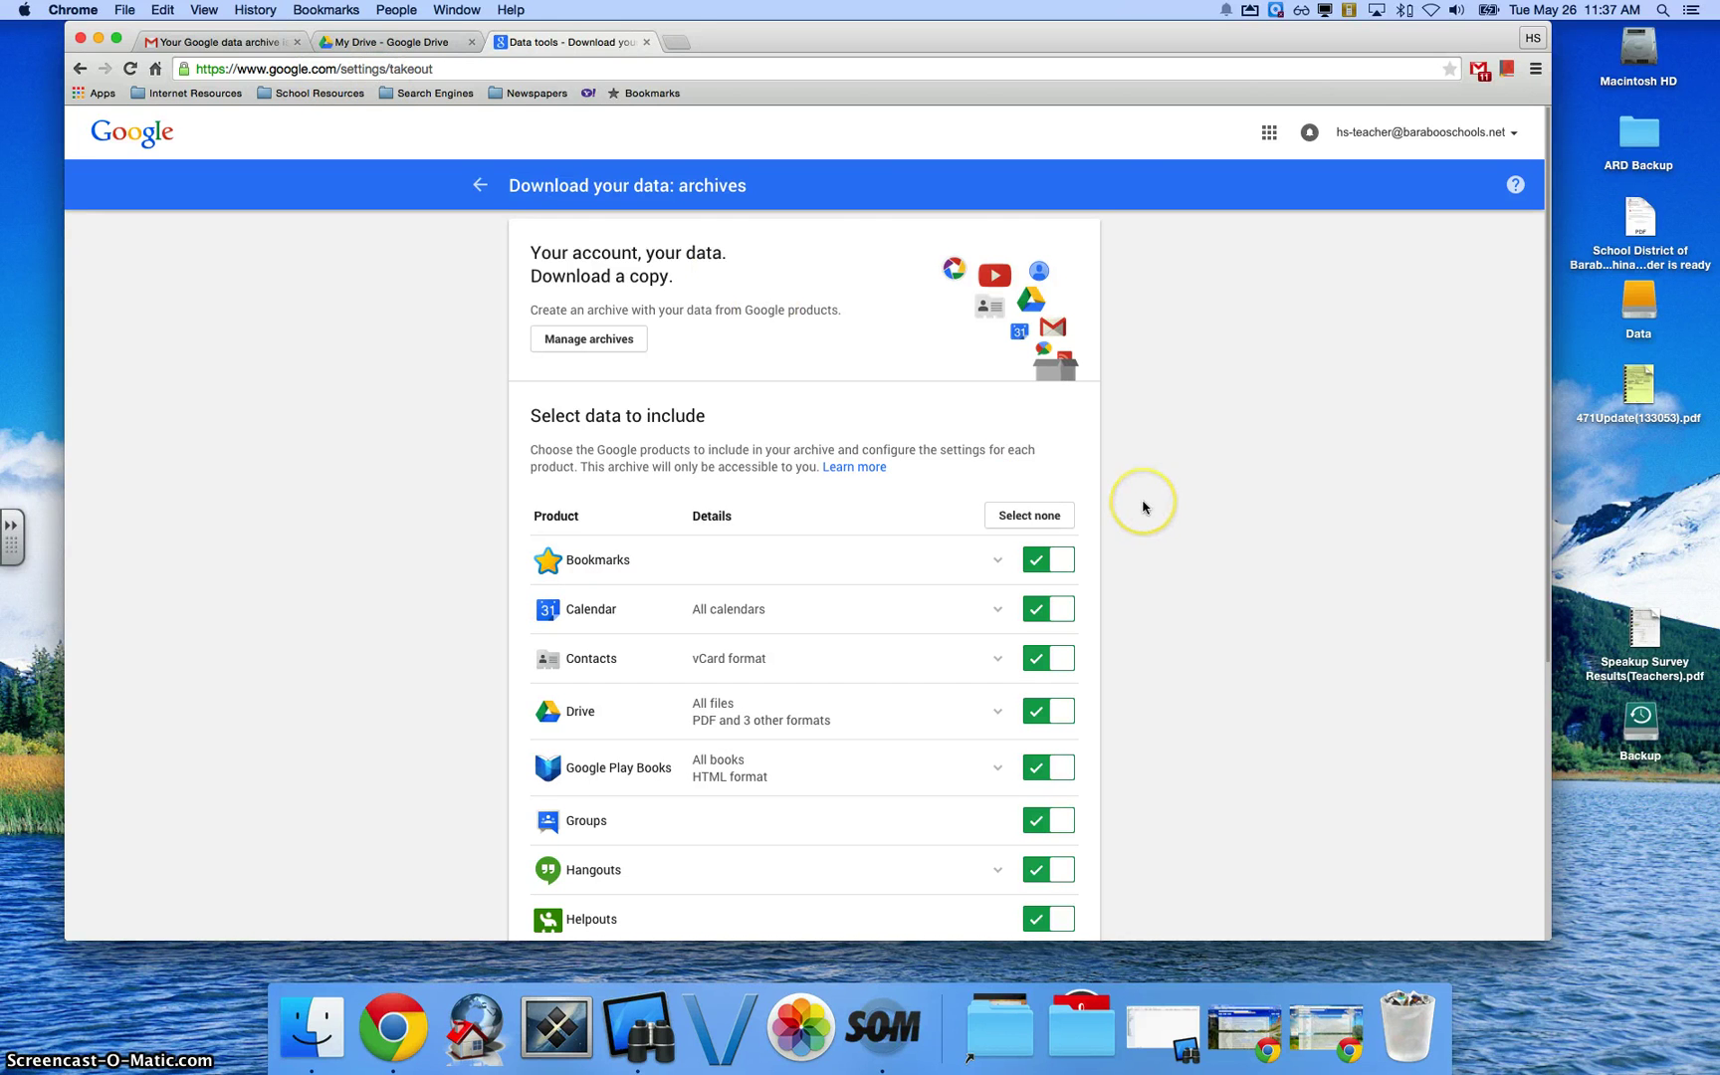
scroll(1143, 508, "down", 5)
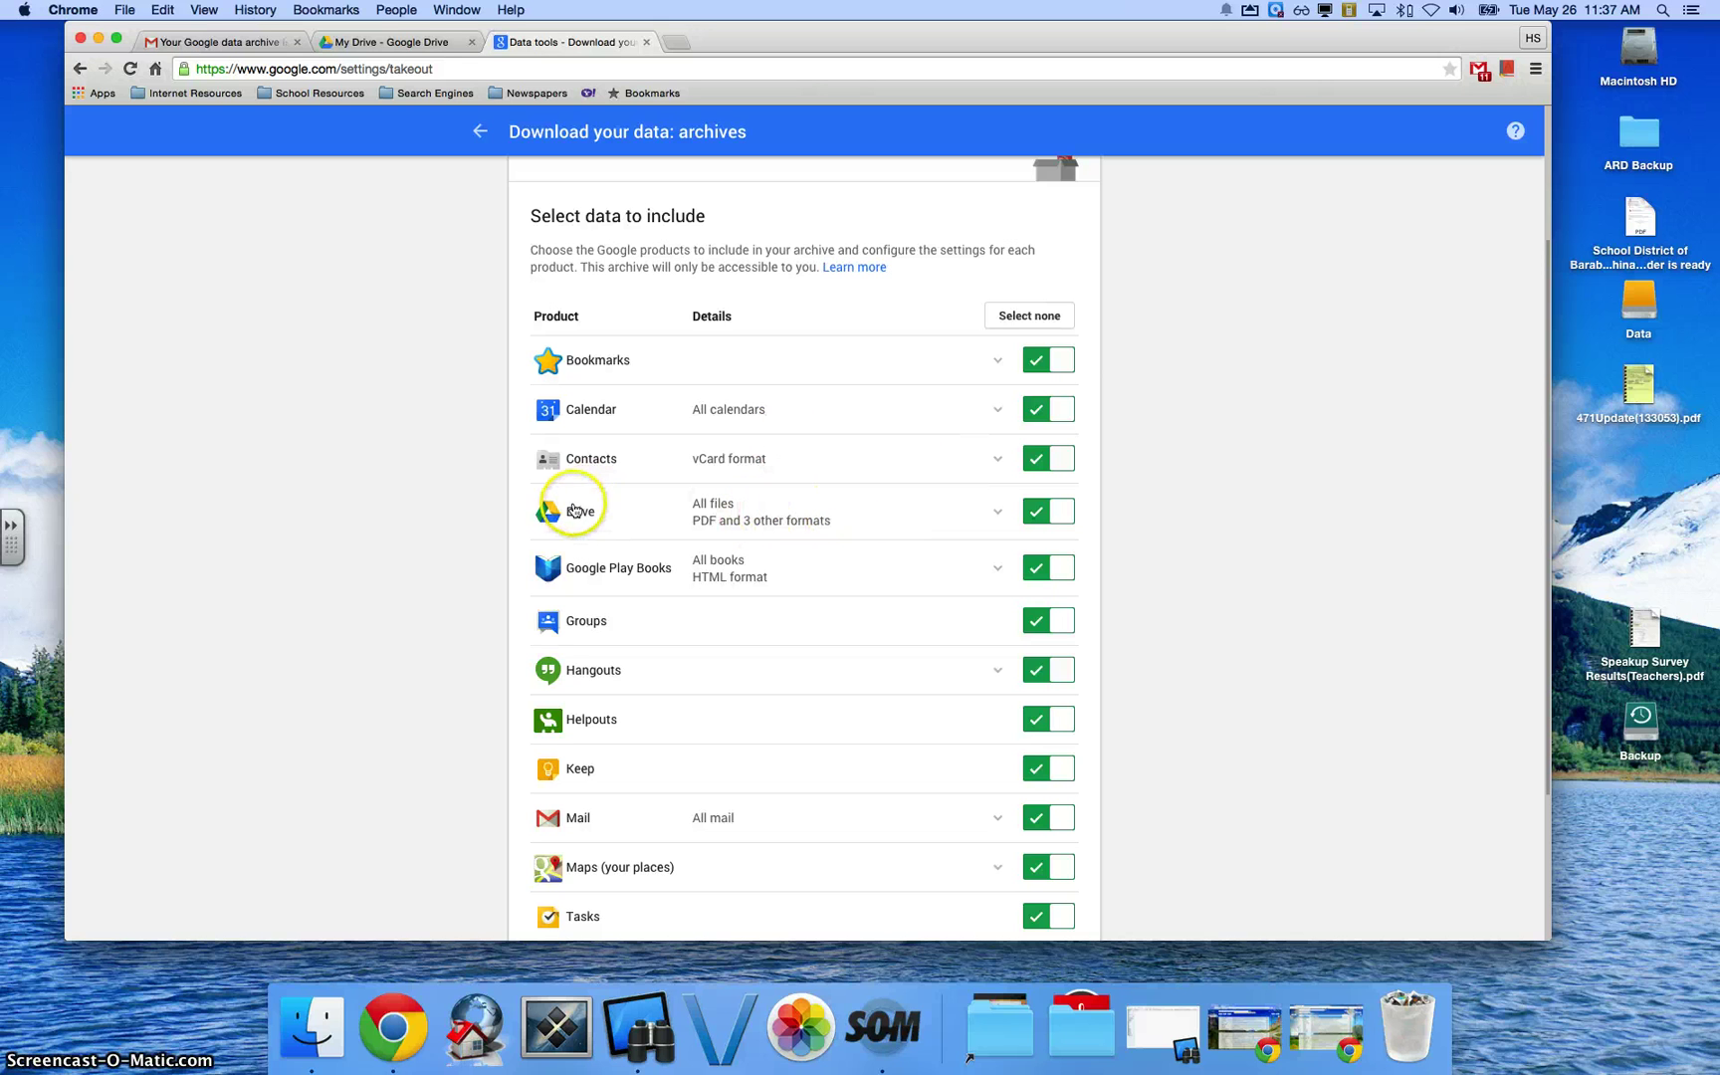
left_click(1028, 318)
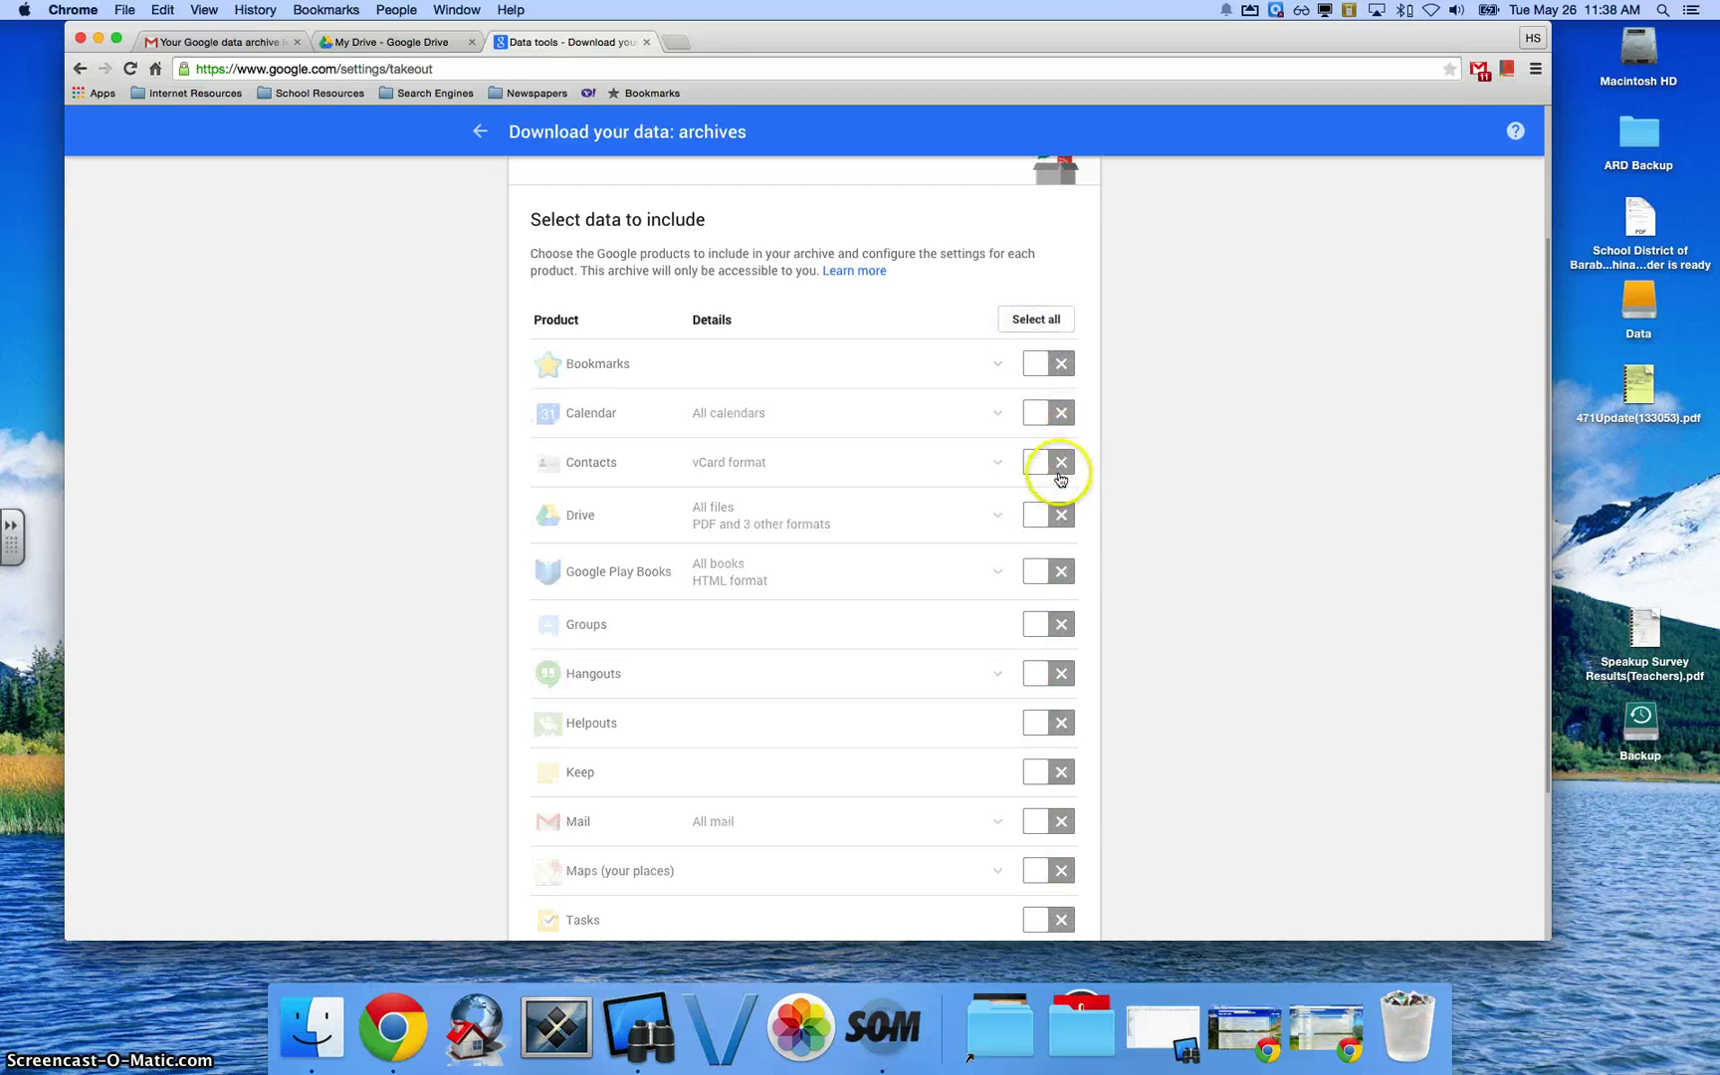
left_click(1062, 522)
scroll(1116, 499, "down", 3)
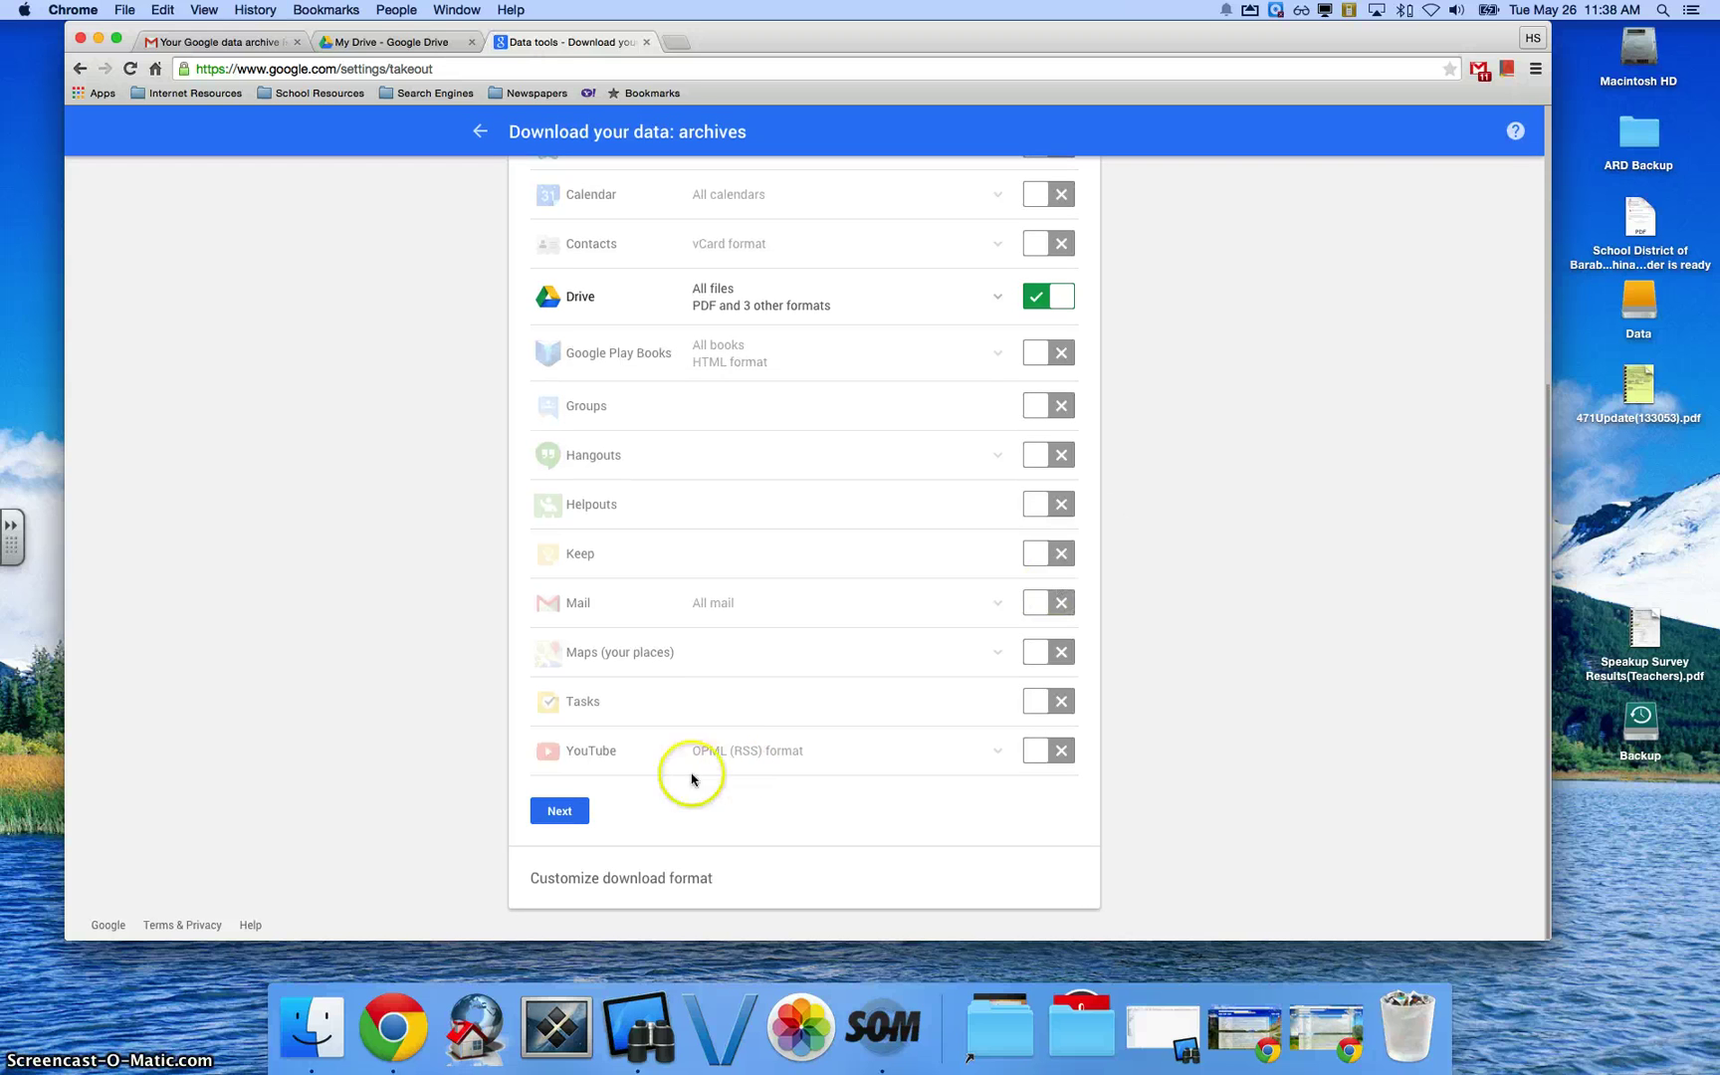
Create a .zip Drive archive, keeping delivery as an emailed download link.
left_click(560, 811)
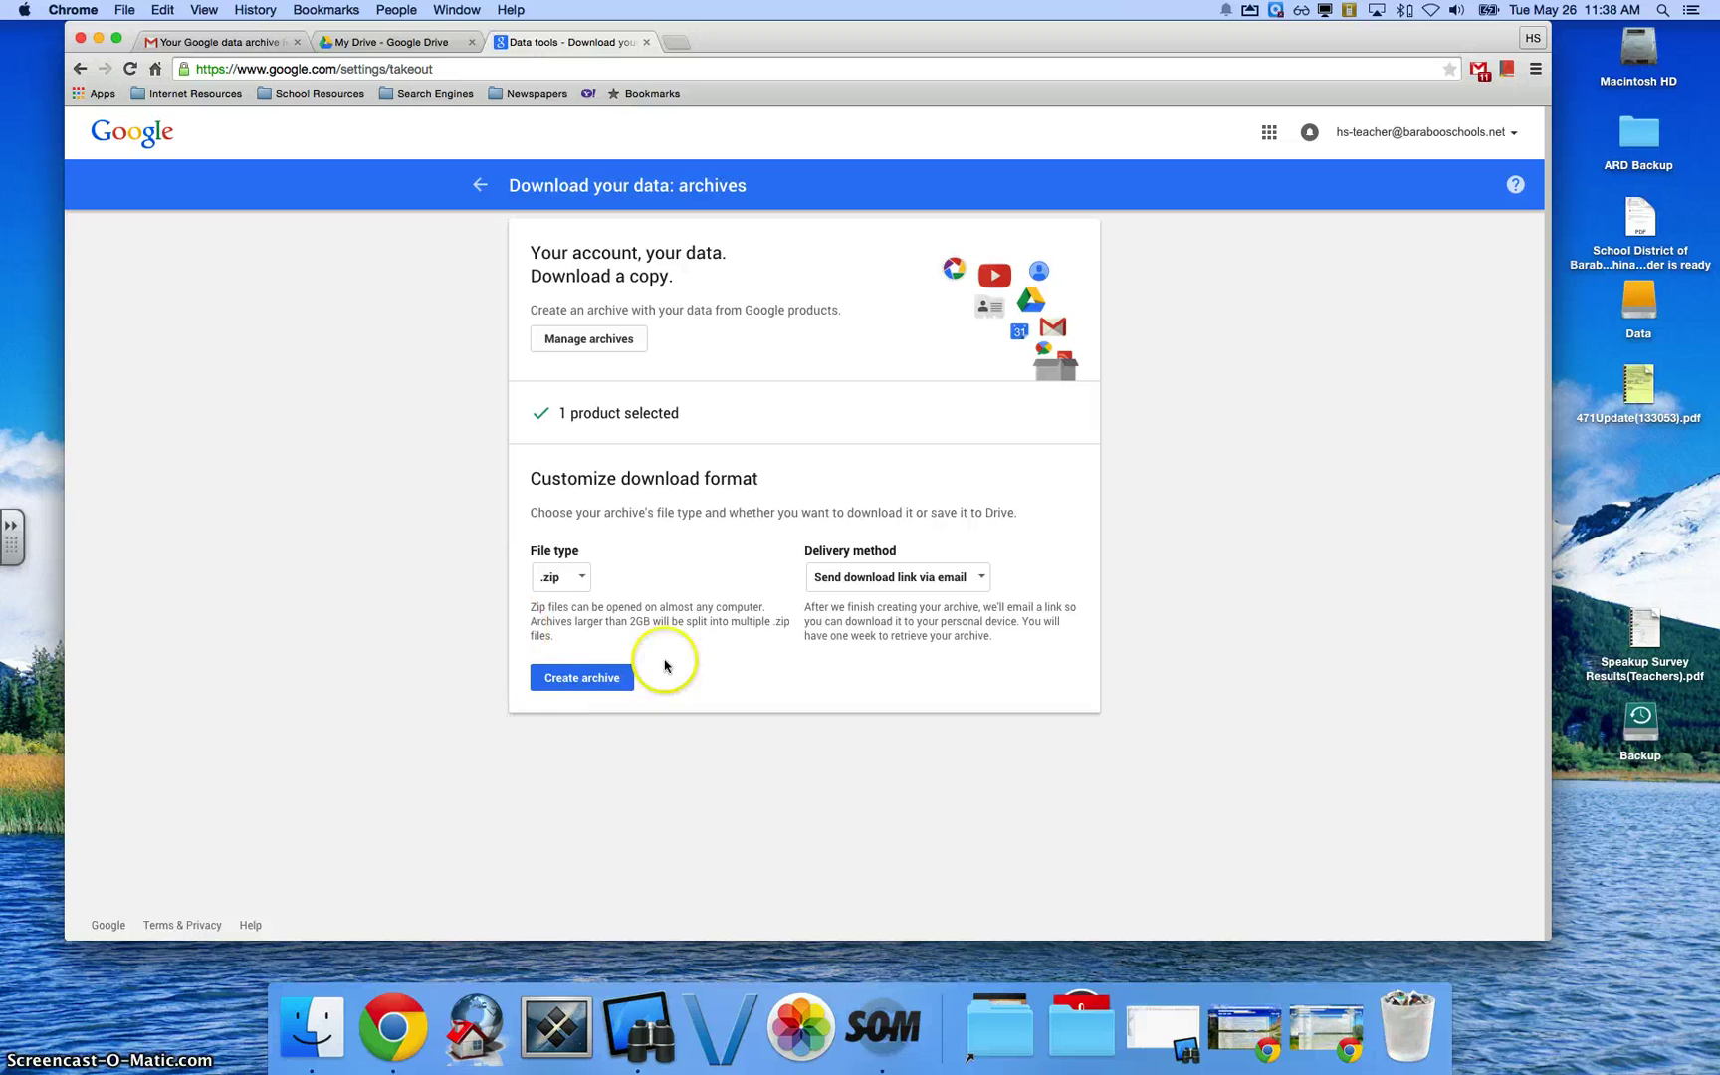
left_click(585, 680)
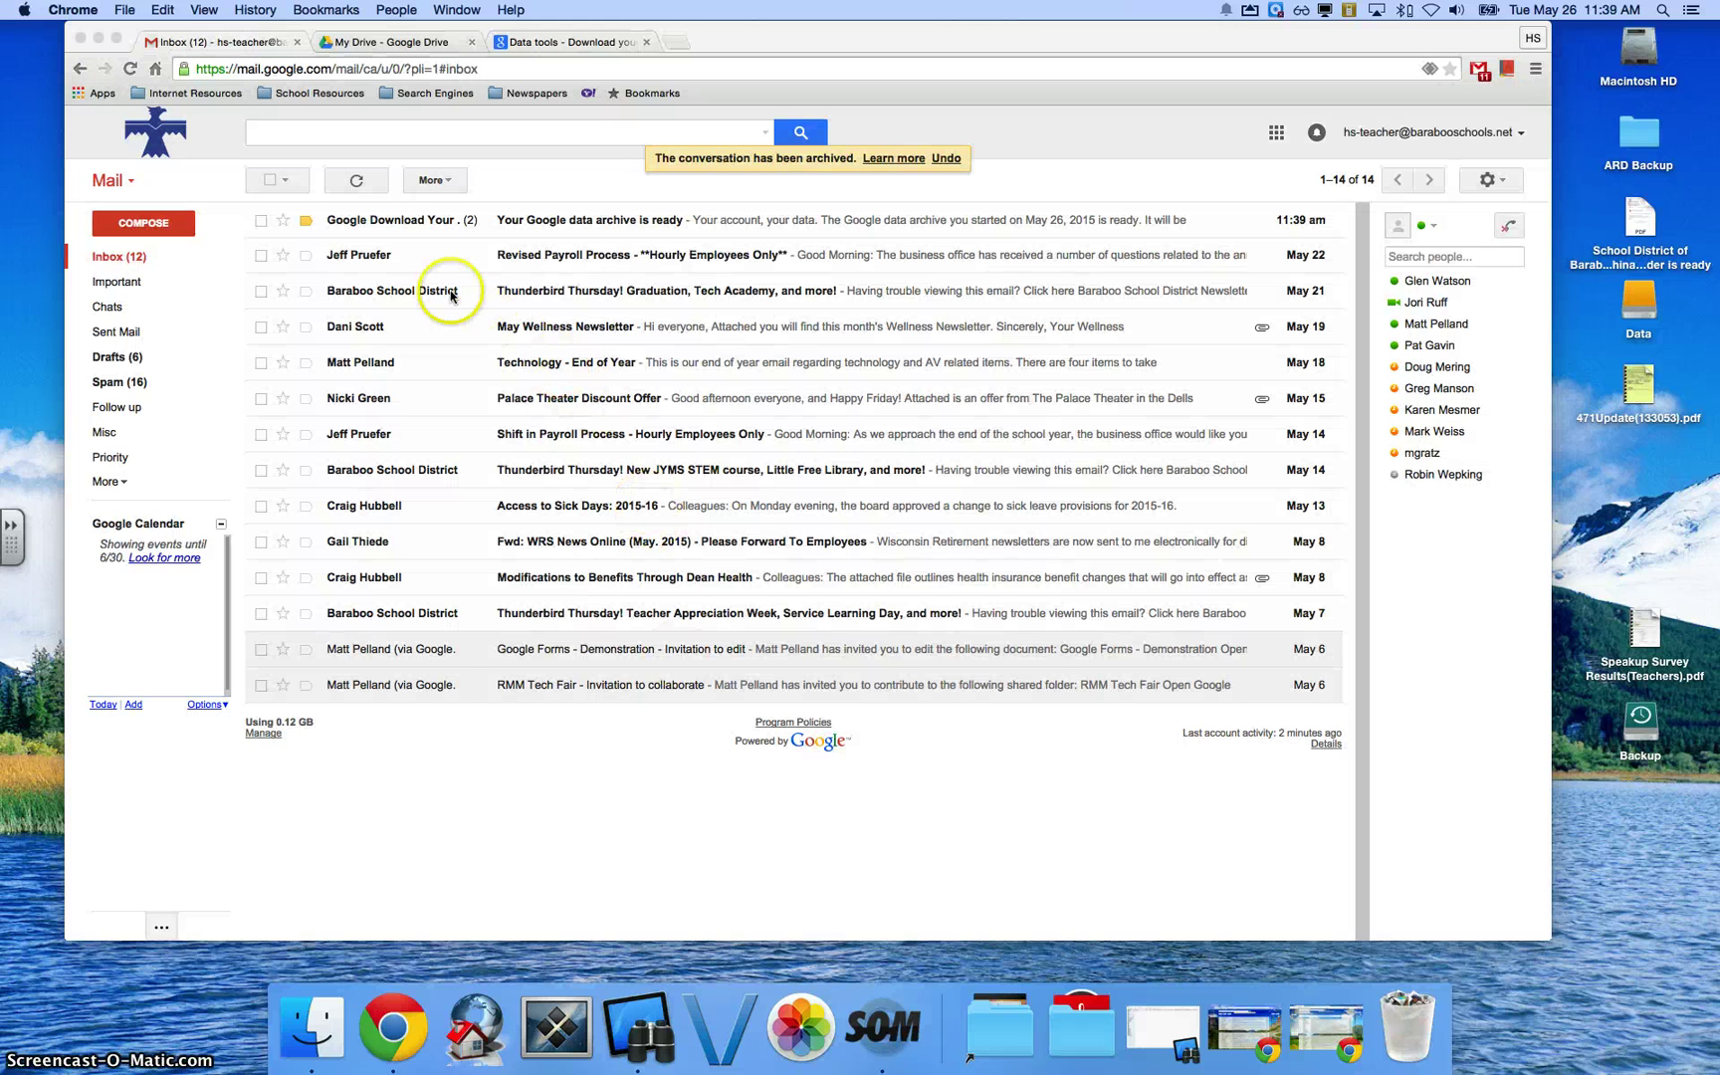
Open the 'Your Google data archive is ready' email and download the archive from it.
left_click(403, 227)
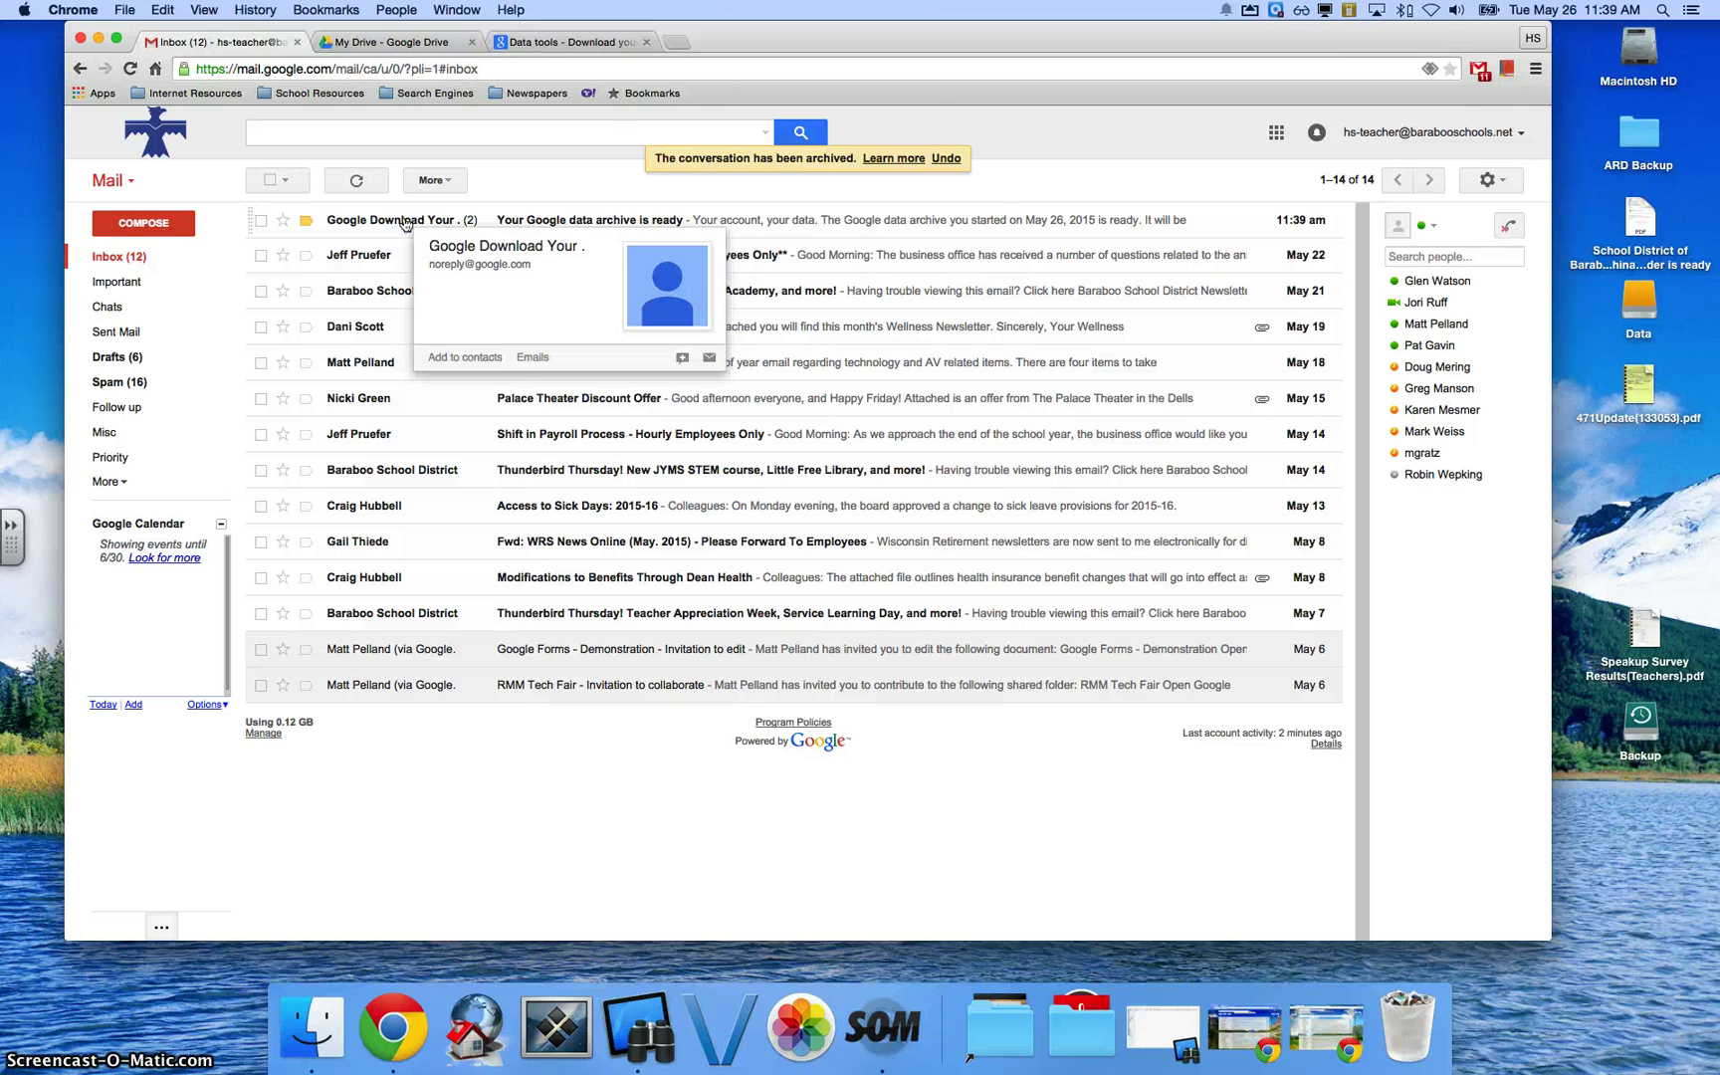
left_click(405, 223)
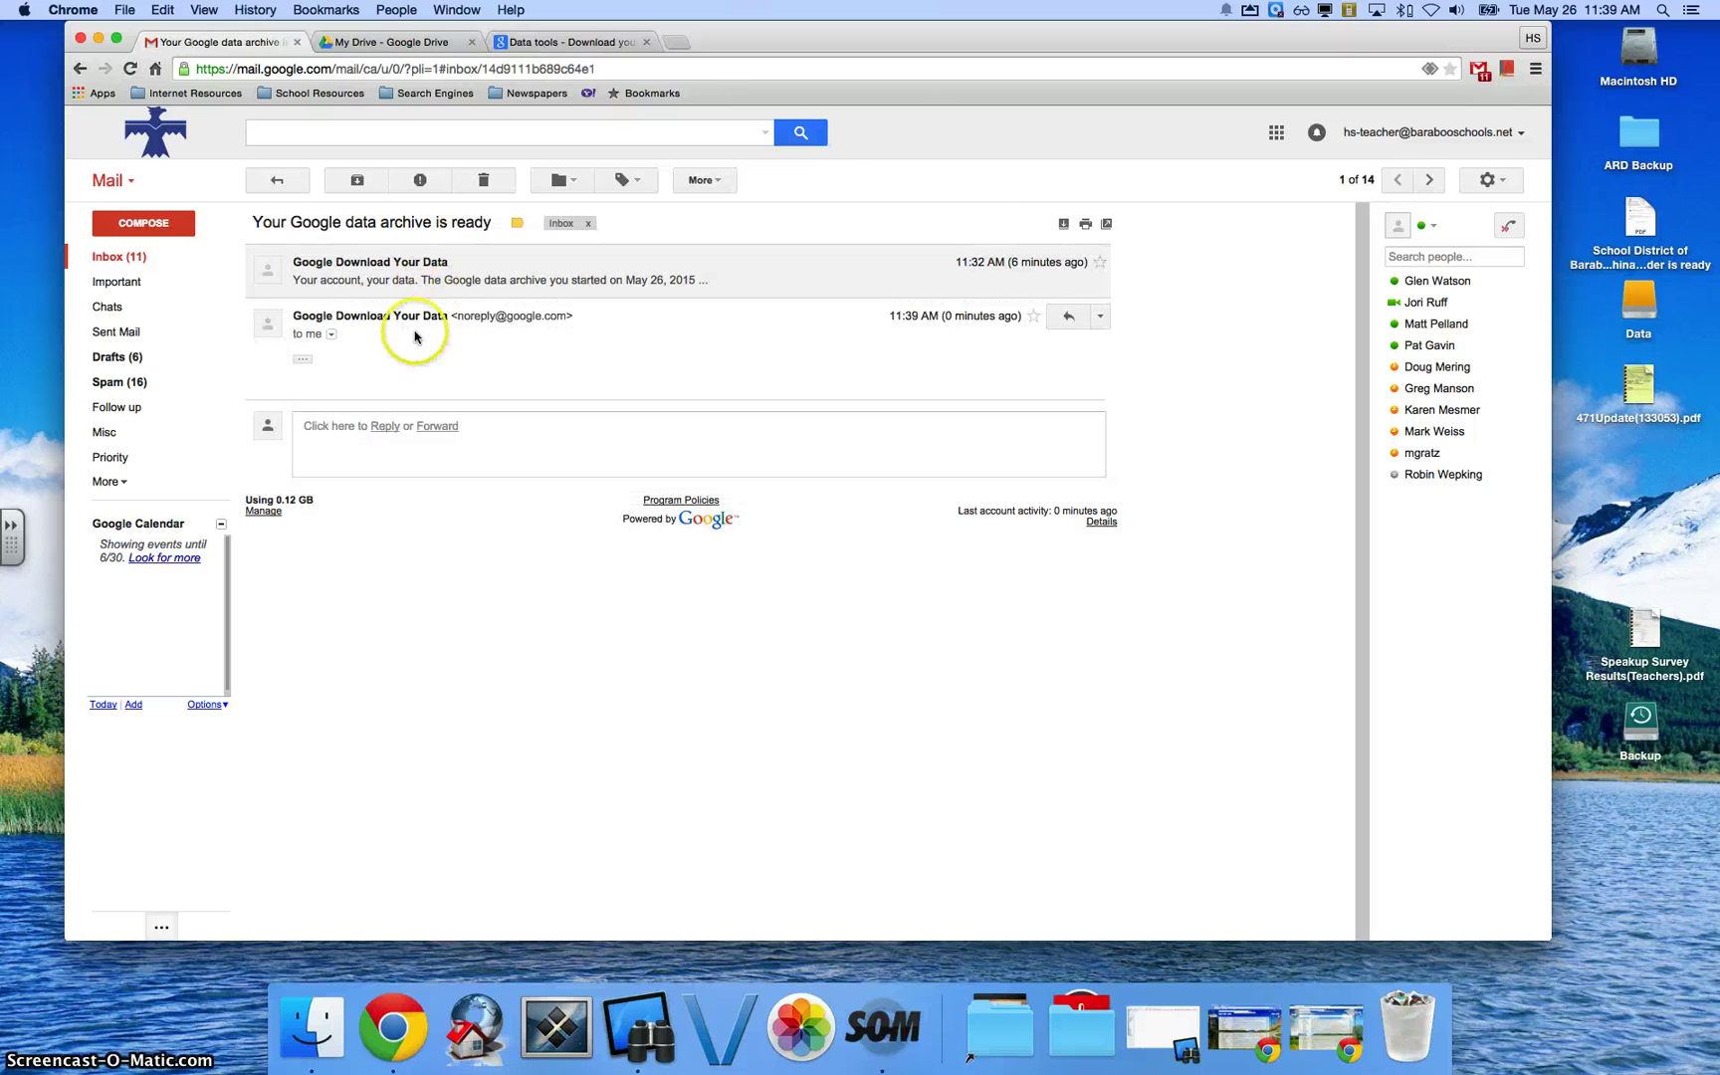
left_click(304, 359)
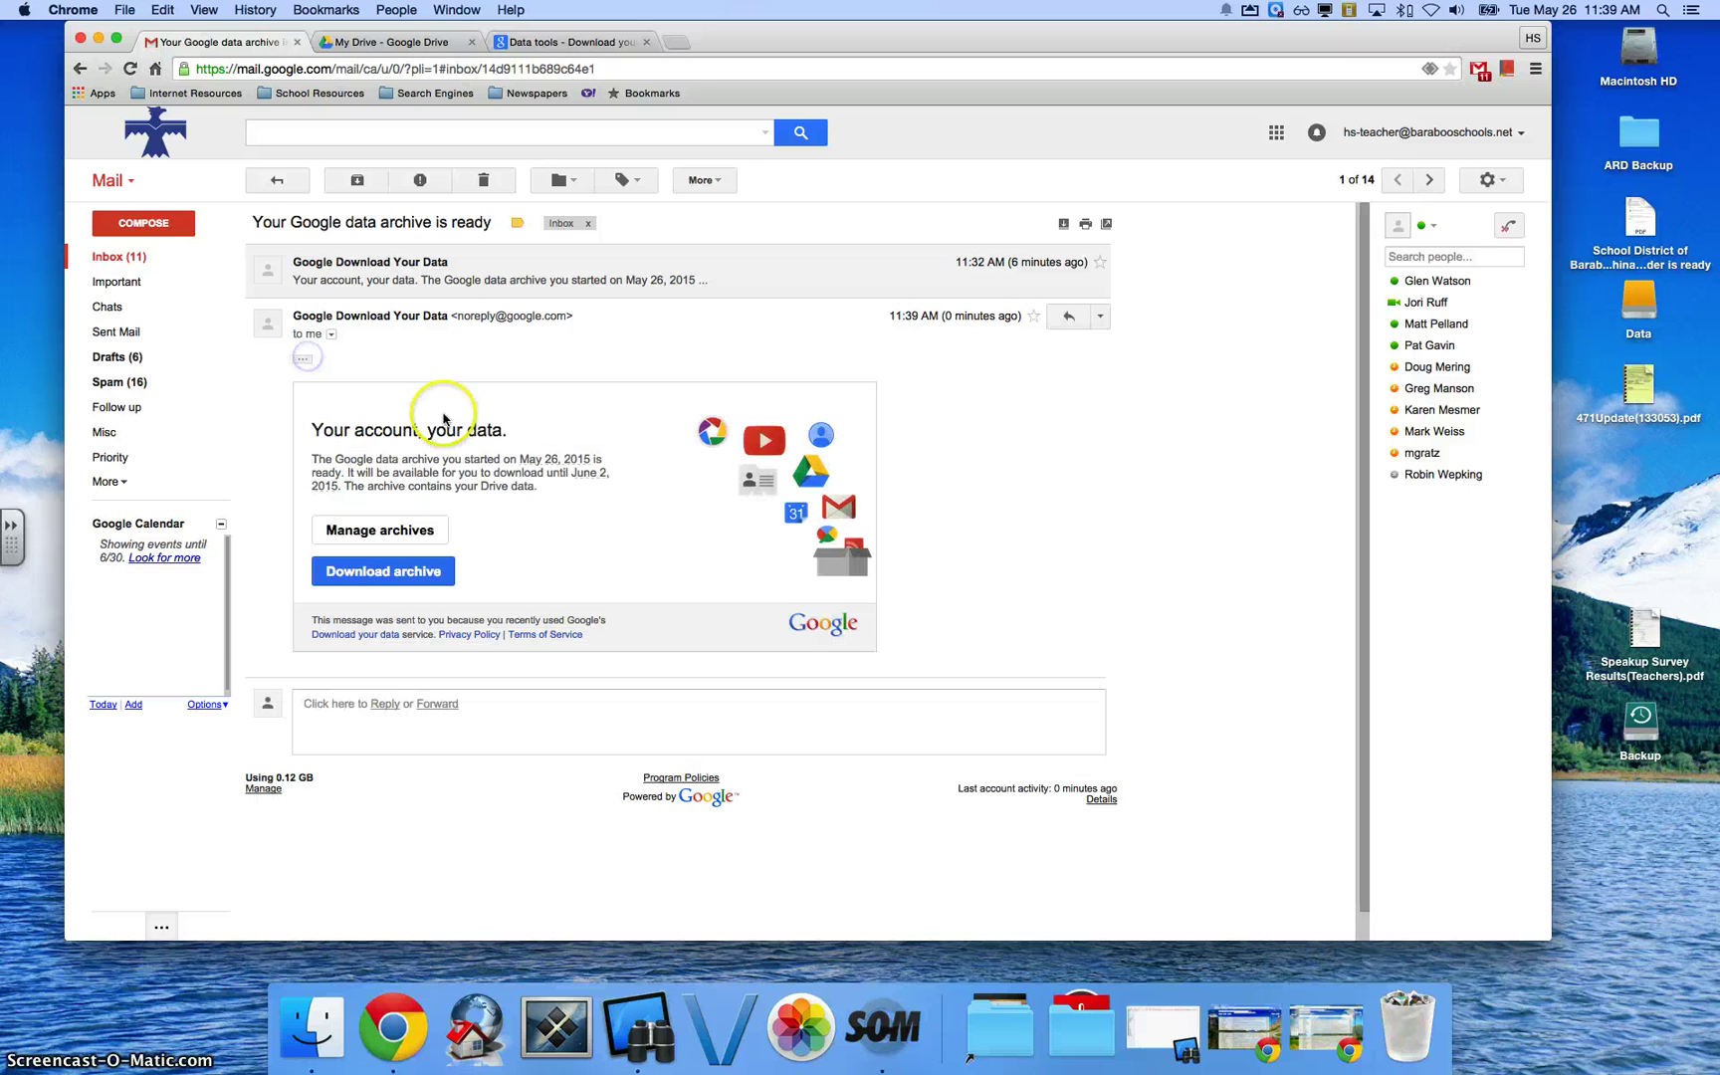
left_click(410, 583)
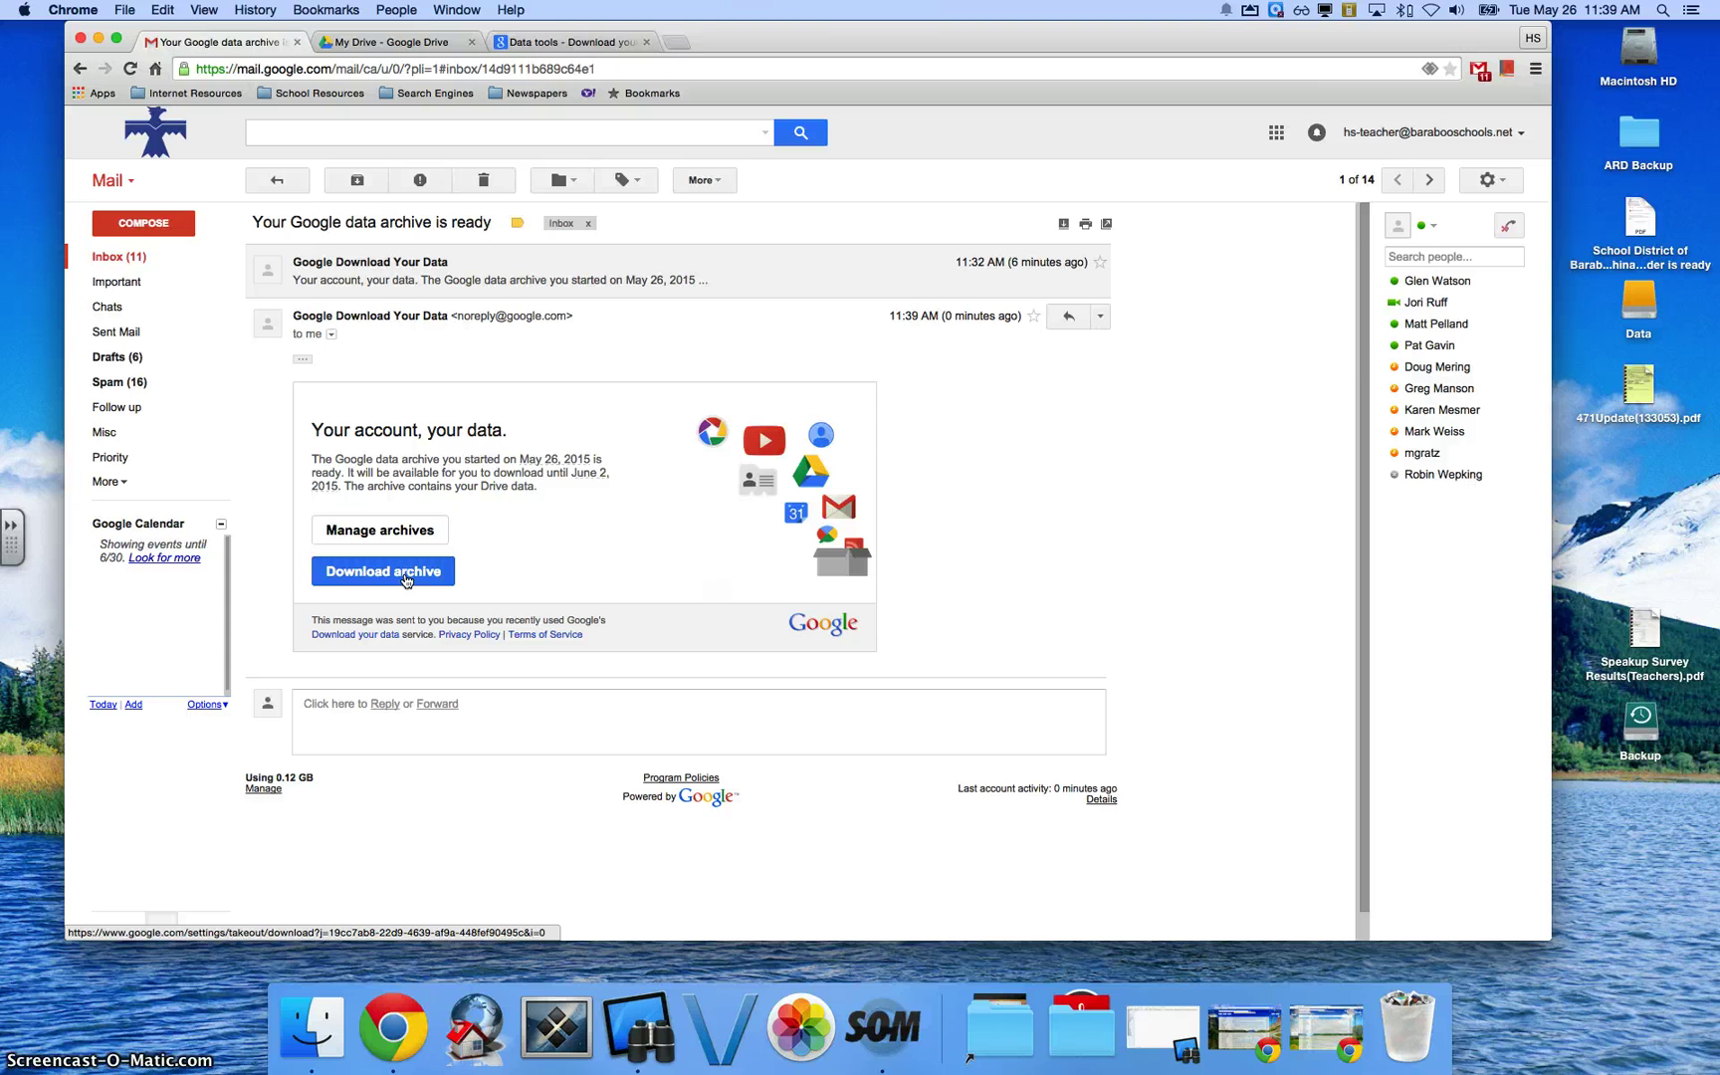
Re-enter the account password so takeout-20150526T163819Z.zip downloads, then open its download options.
left_click(405, 581)
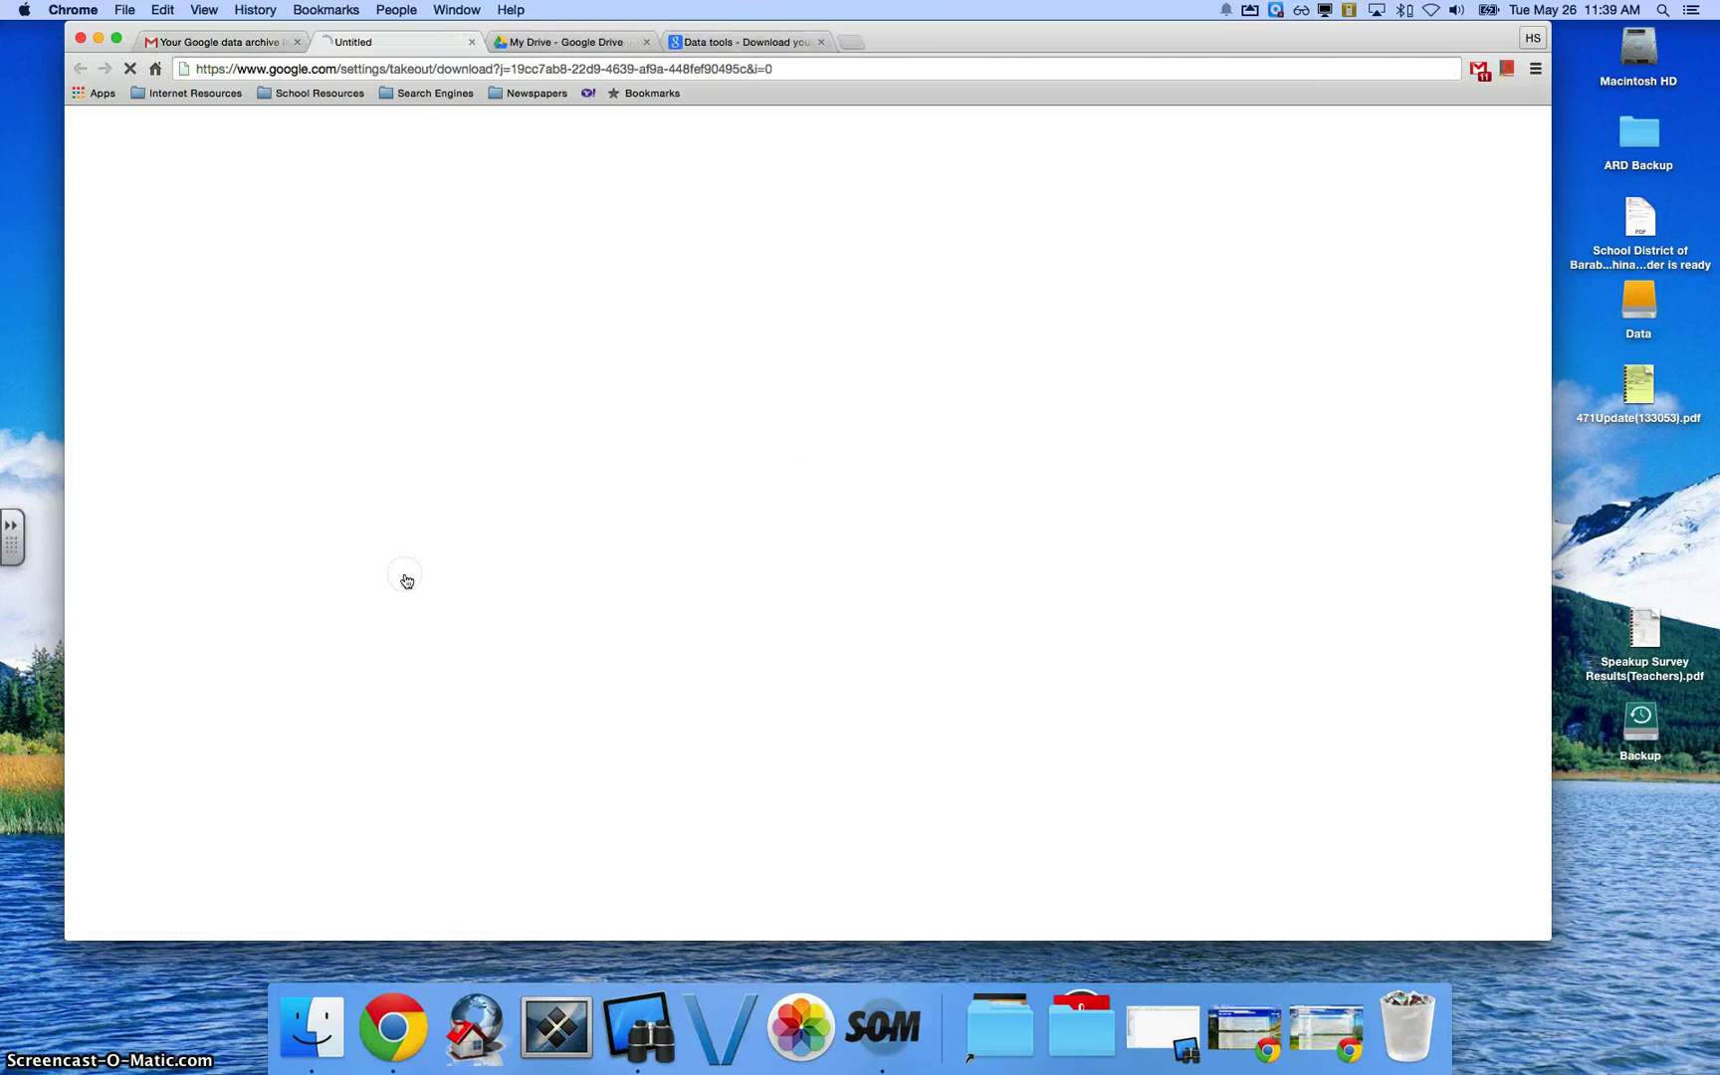
left_click(472, 461)
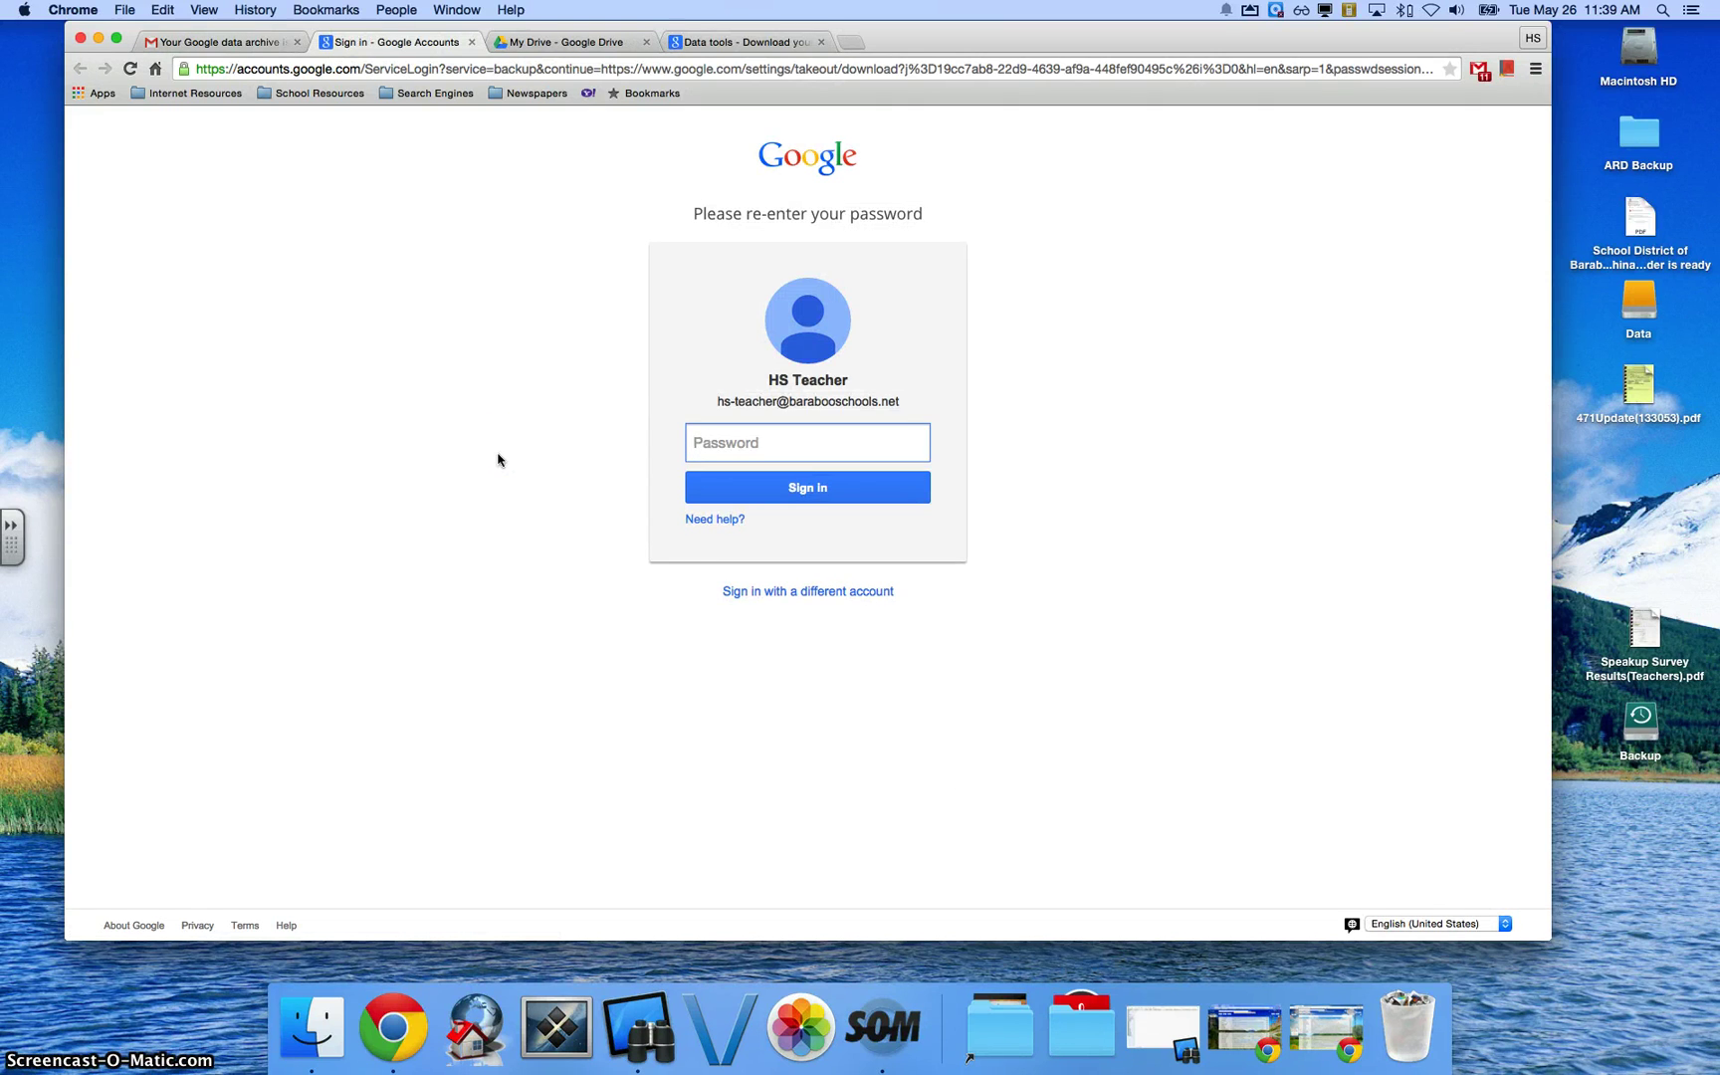
type("•")
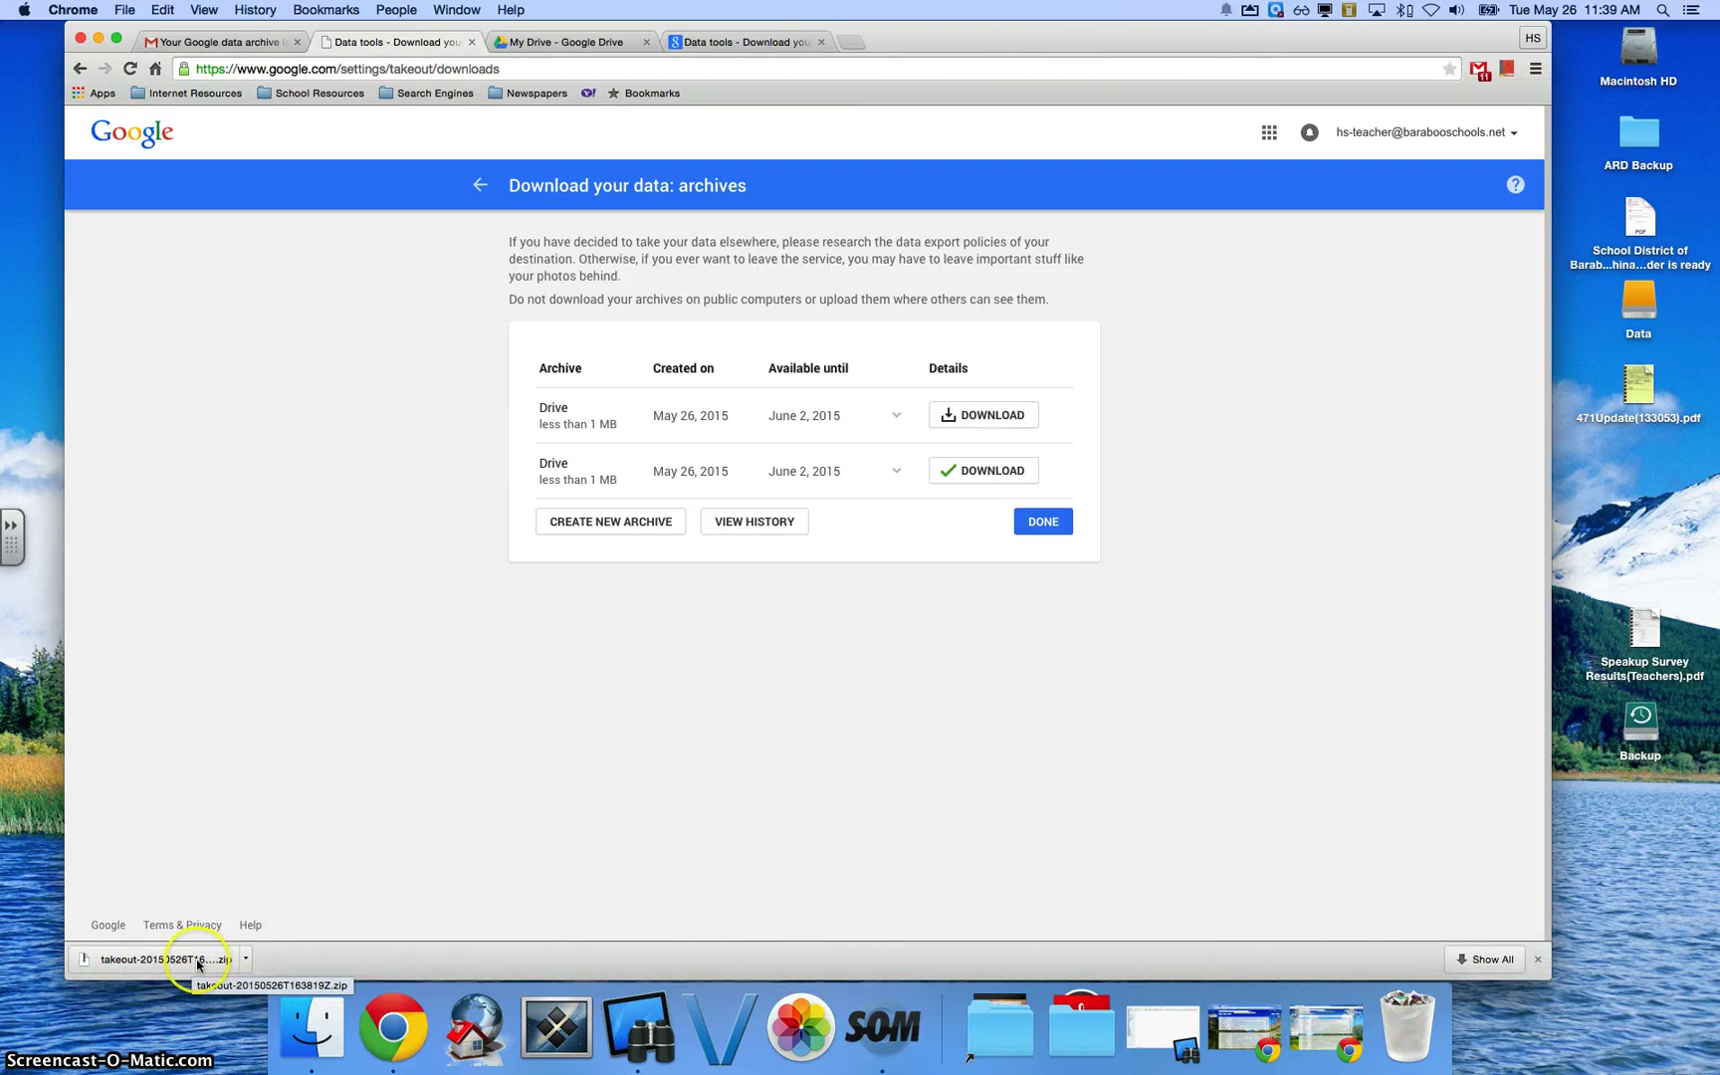
left_click(246, 961)
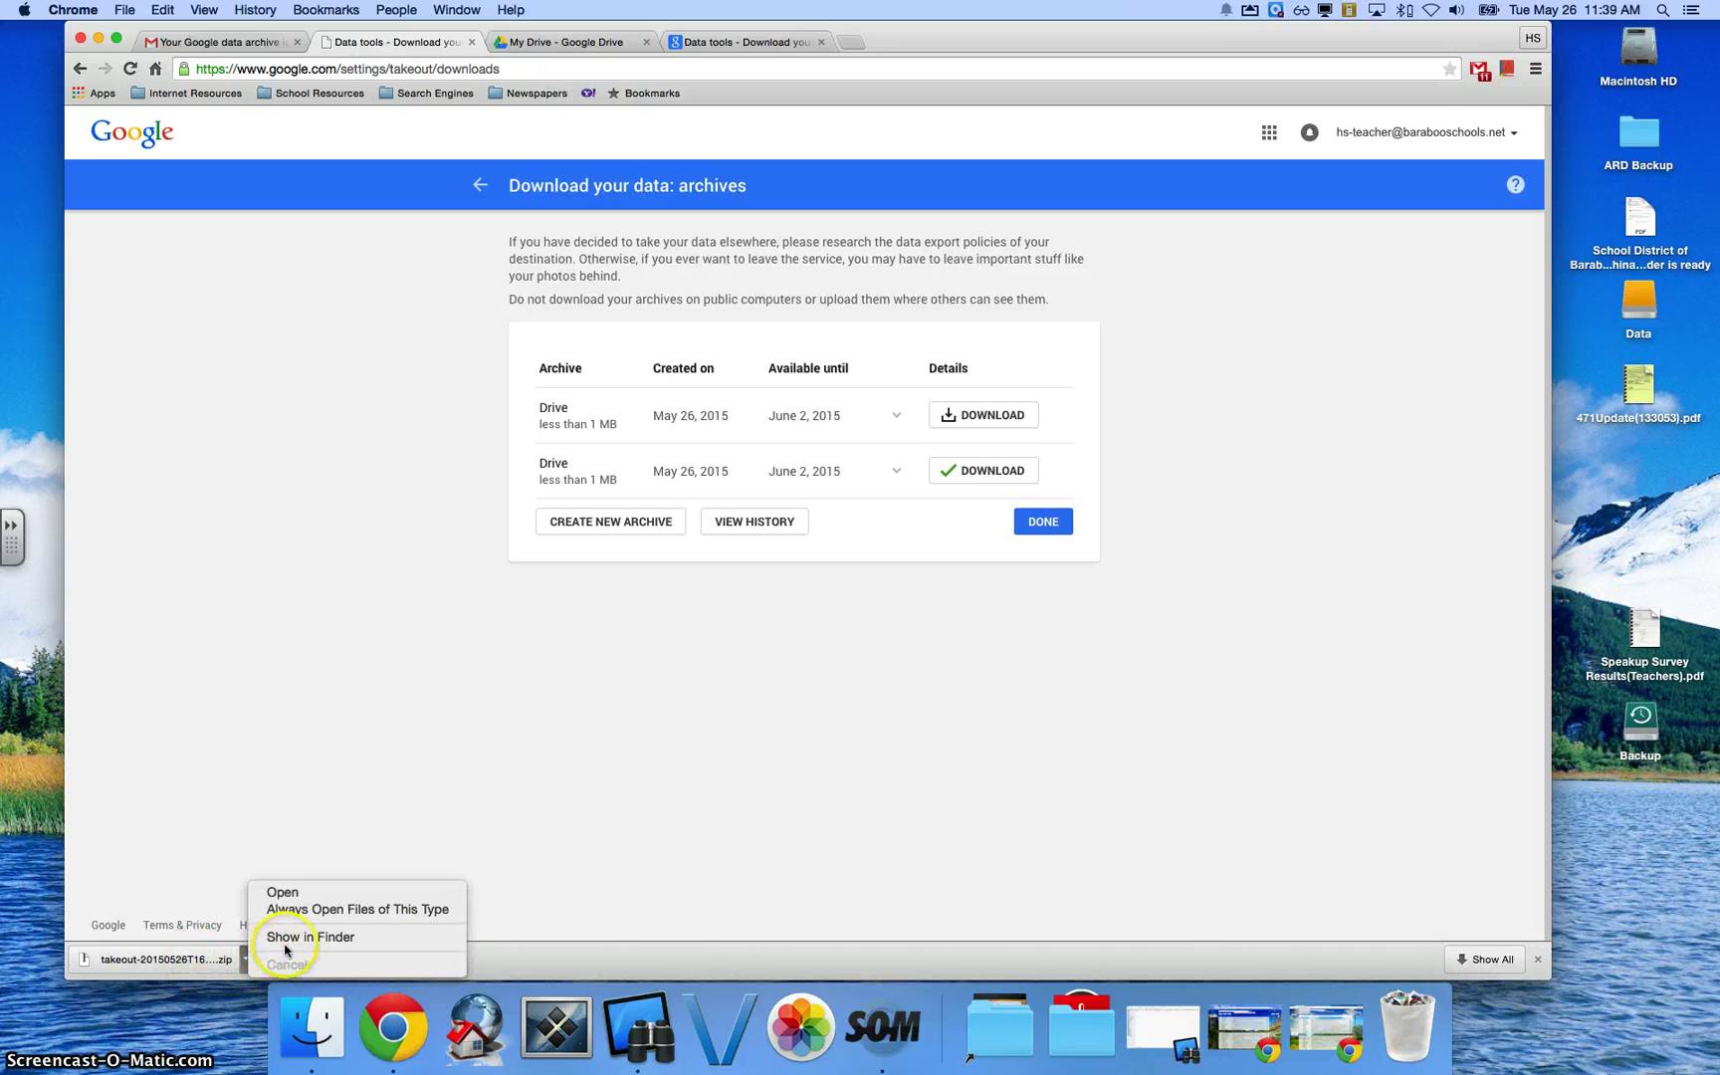
Show the zip in Finder, unzip it, and expand the resulting Takeout 2 folder.
left_click(284, 941)
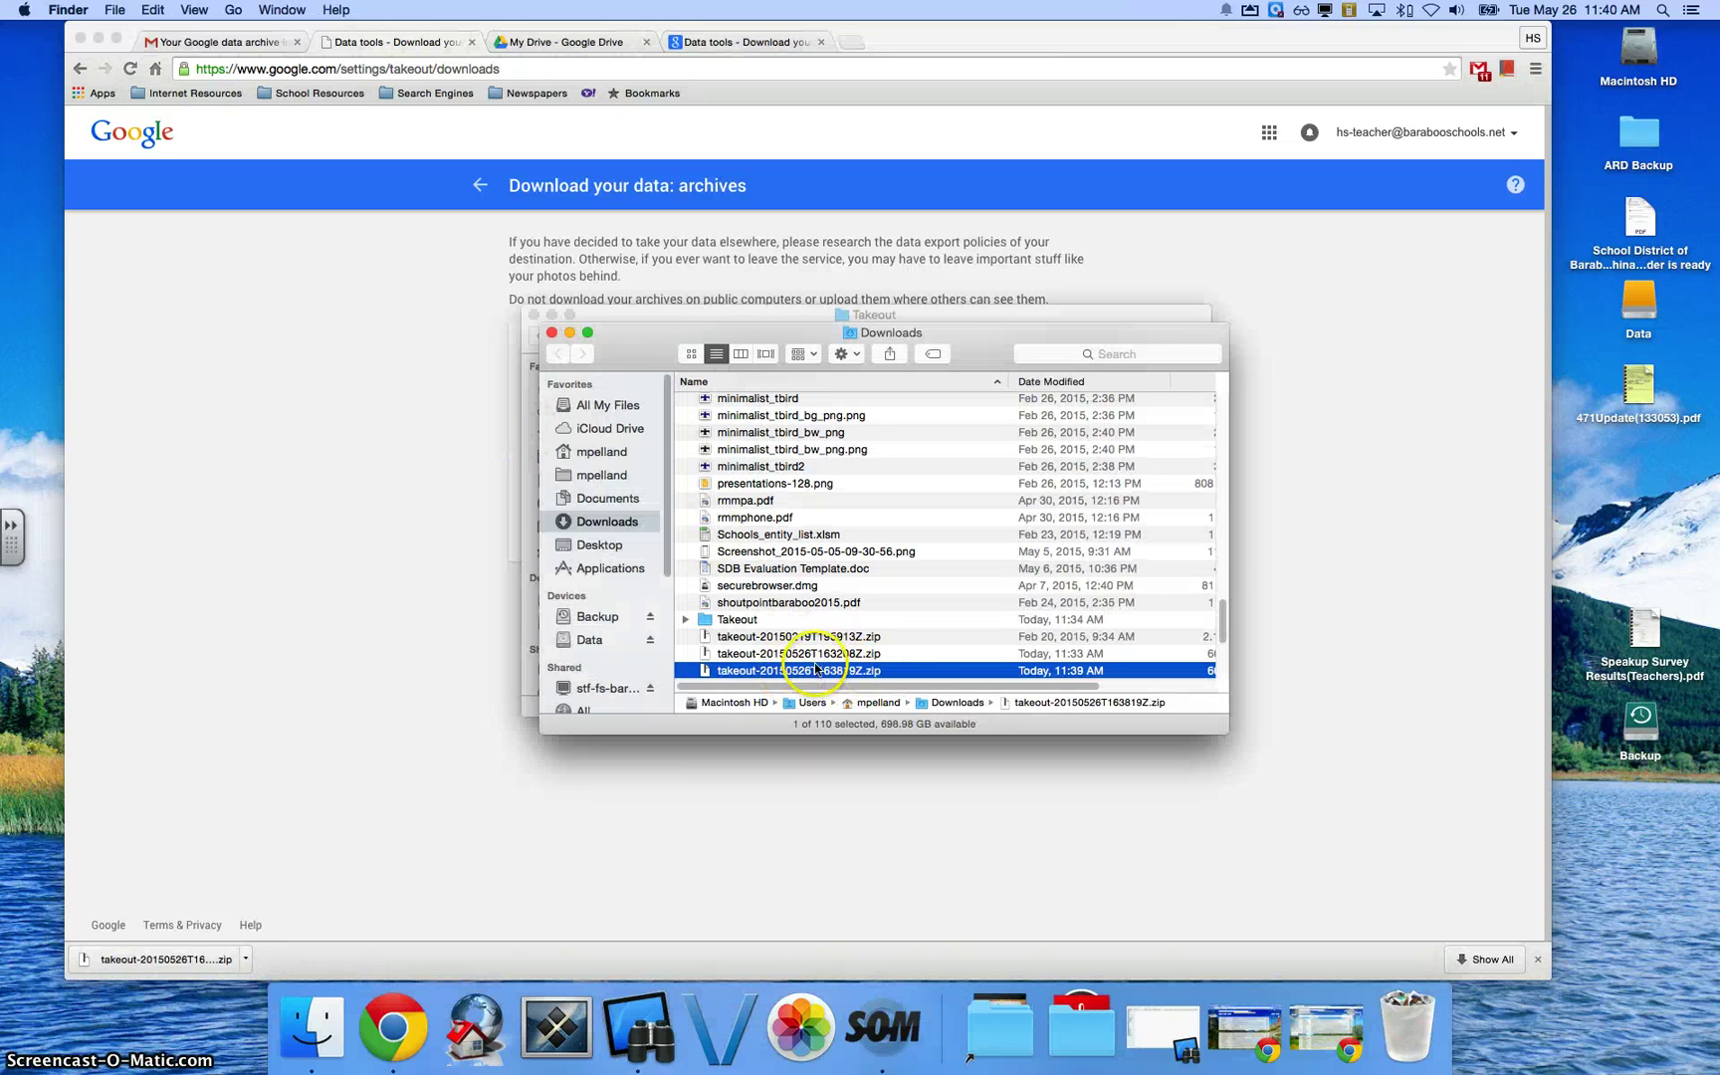
double_click(775, 671)
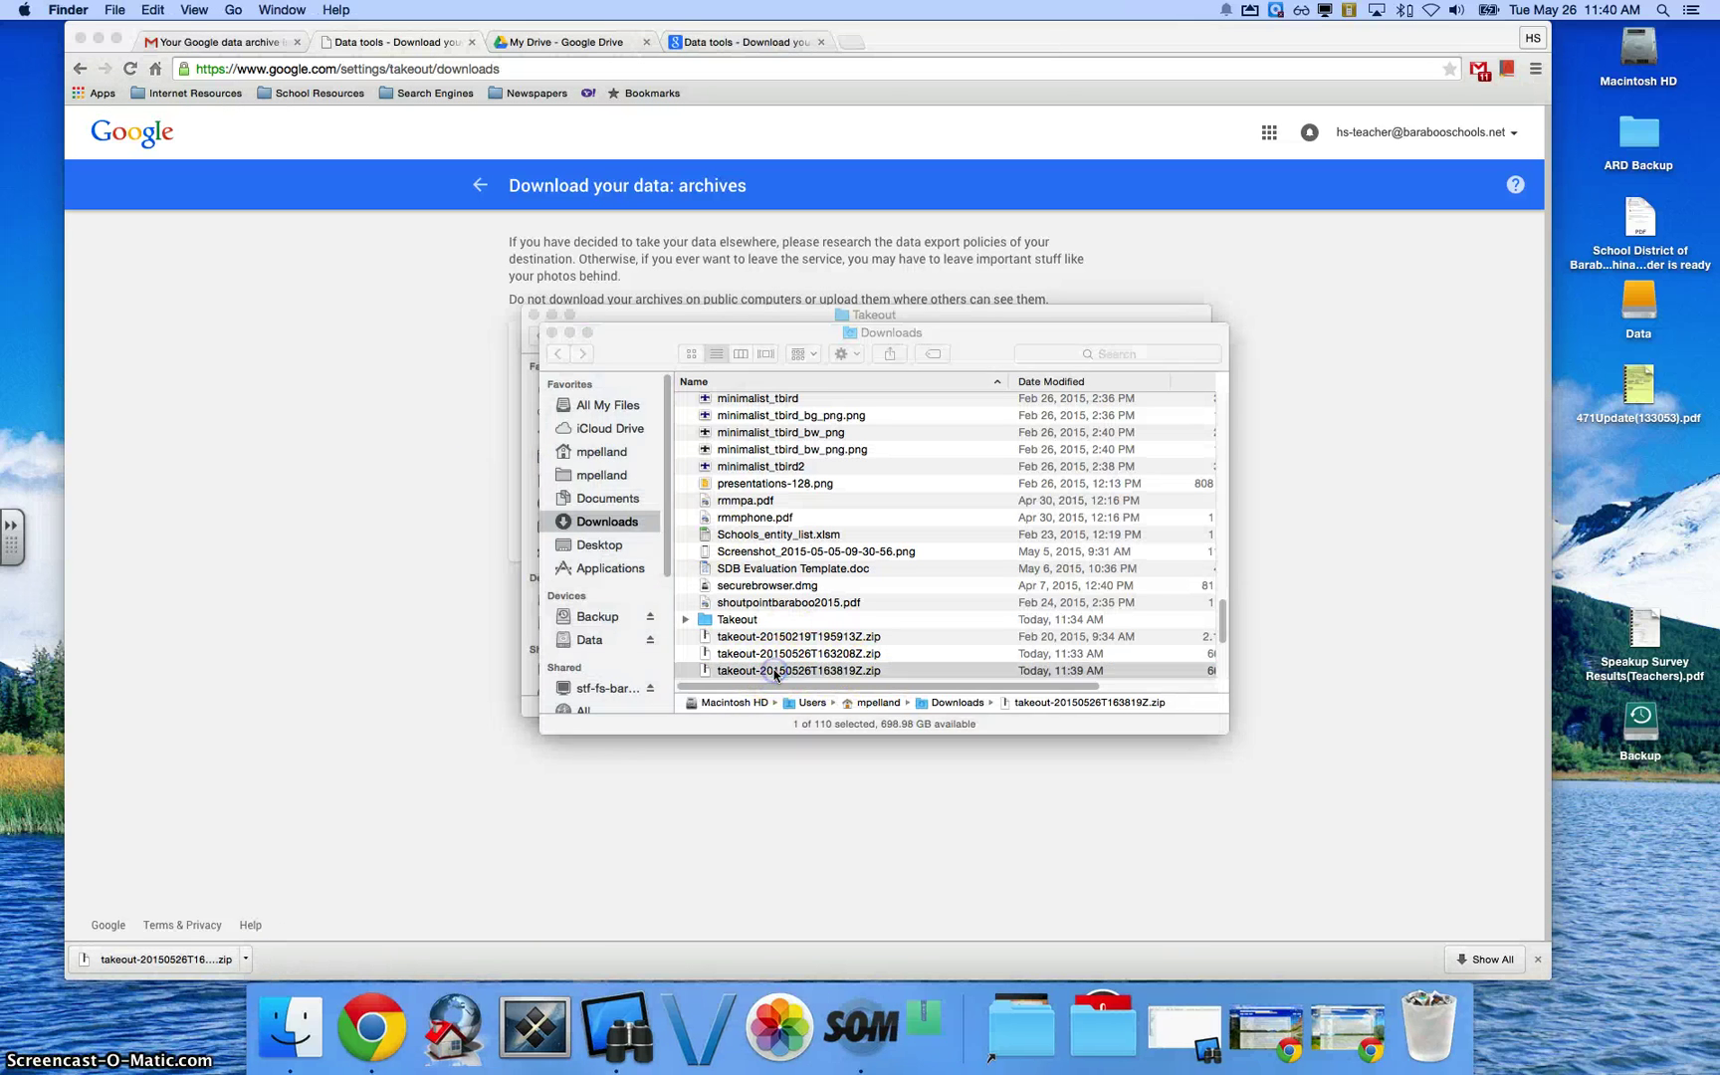
left_click(784, 639)
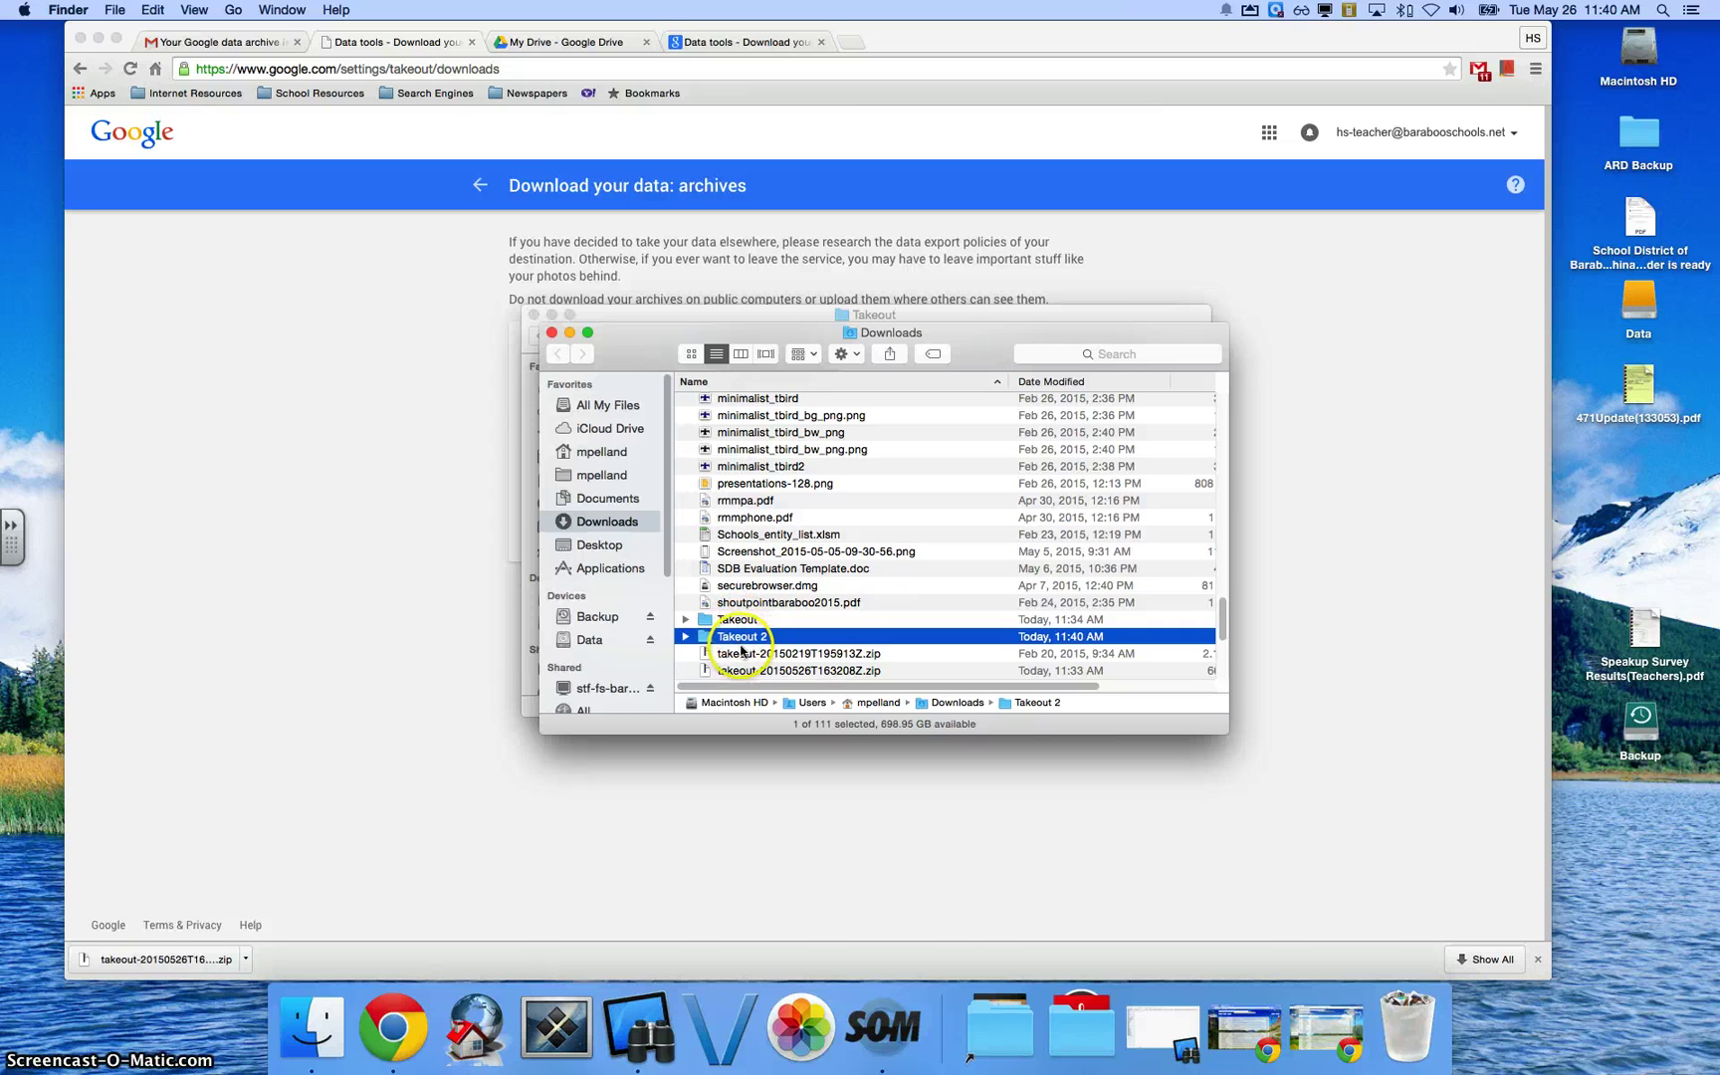
left_click(692, 640)
left_click(692, 640)
Browse the Drive folder's files, collapse Takeout 2, and close the Downloads window.
scroll(697, 597, "down", 3)
scroll(702, 572, "up", 1)
left_click(708, 555)
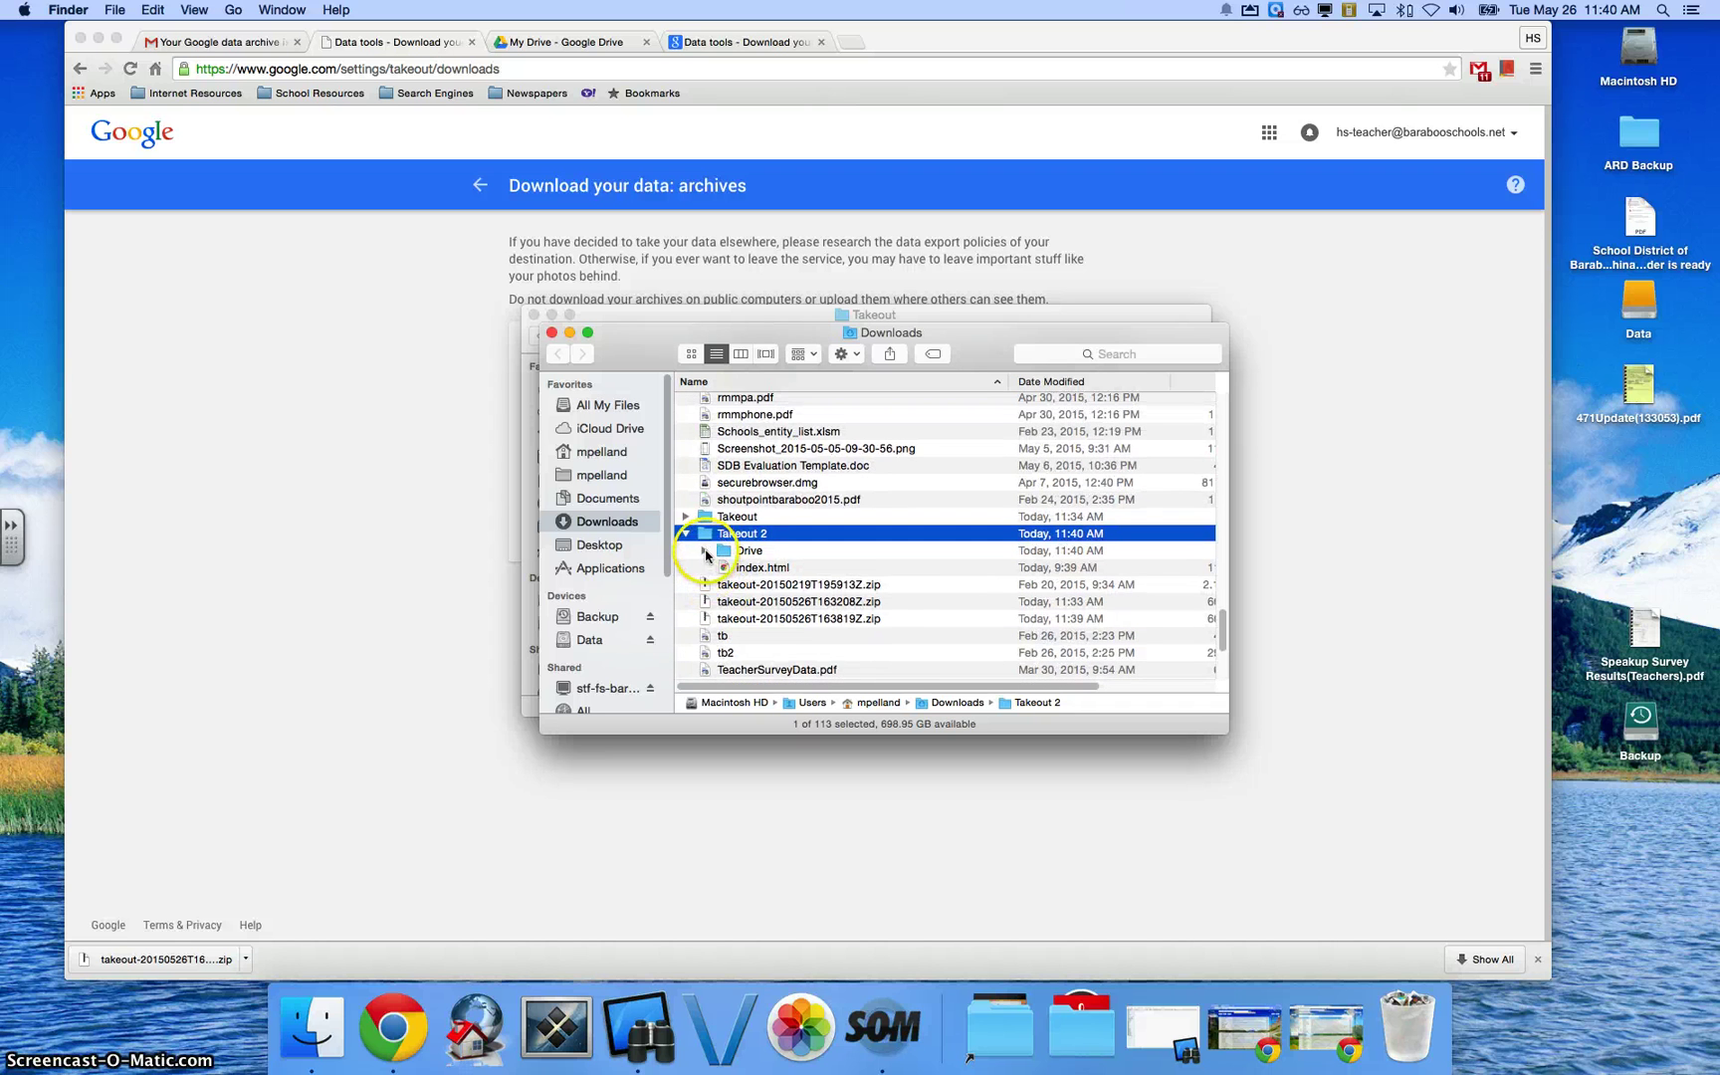
scroll(742, 565, "down", 3)
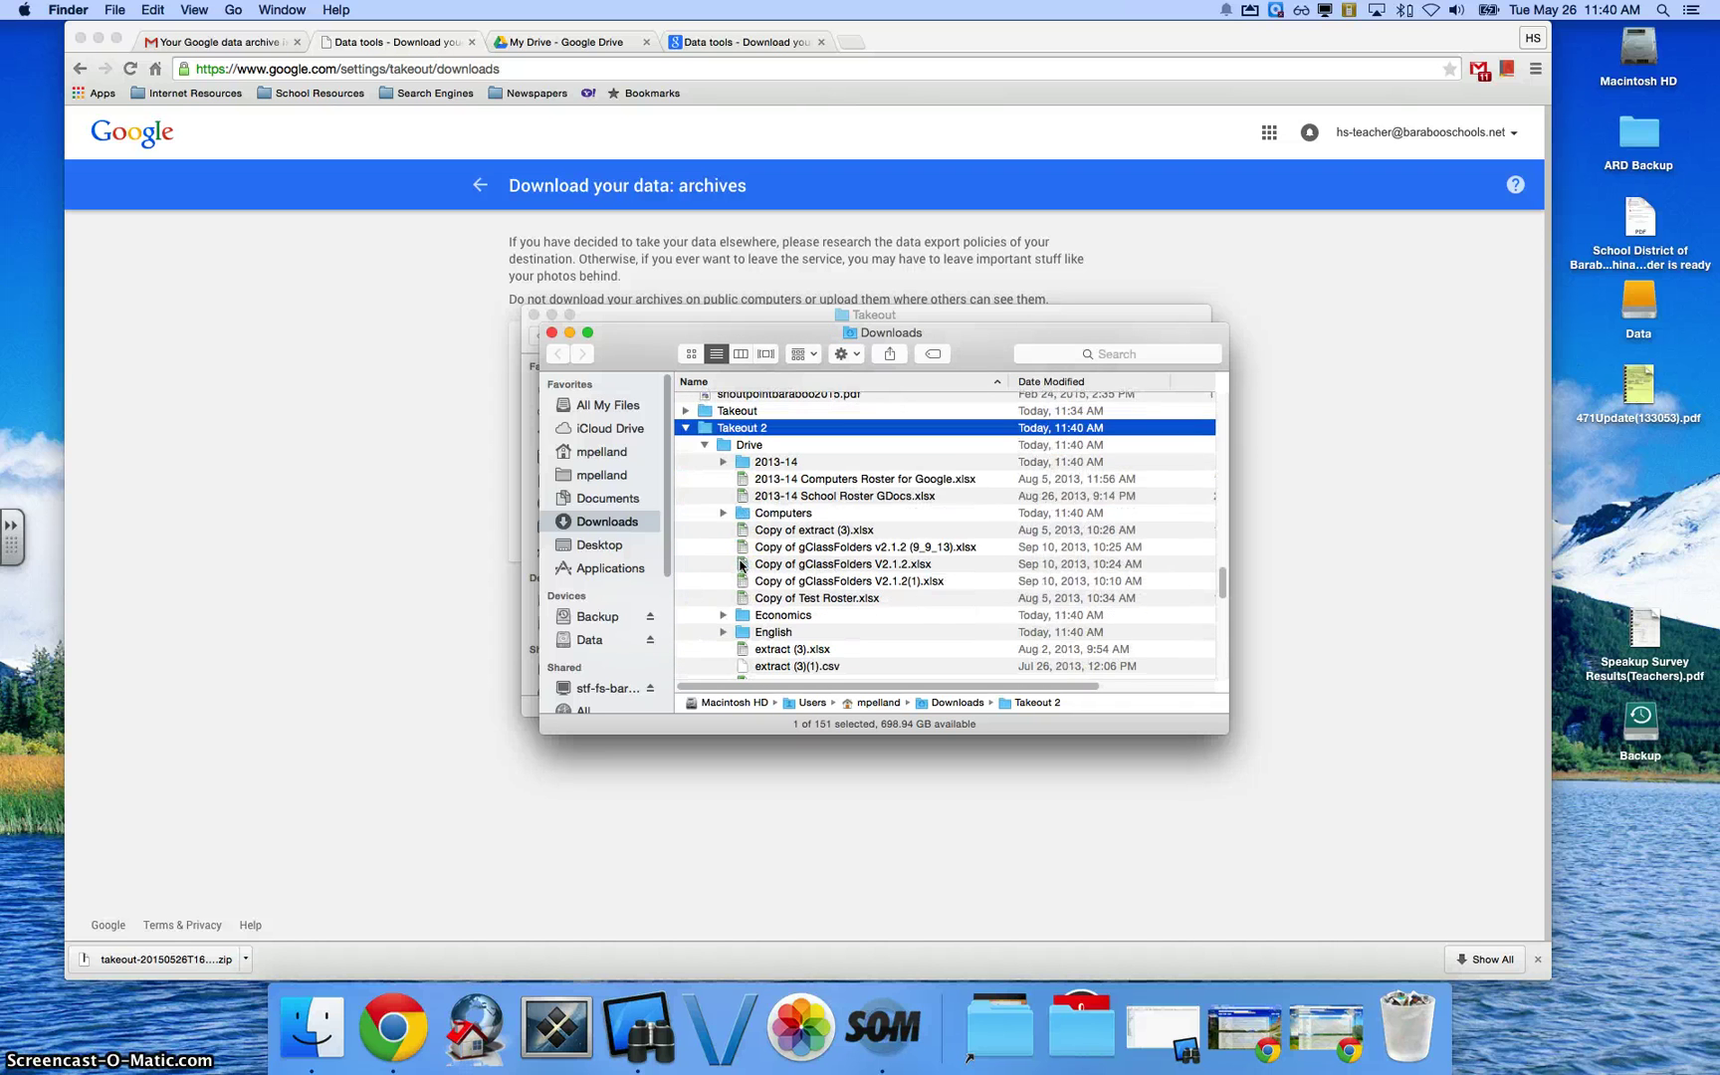
scroll(741, 566, "down", 3)
left_click(745, 585)
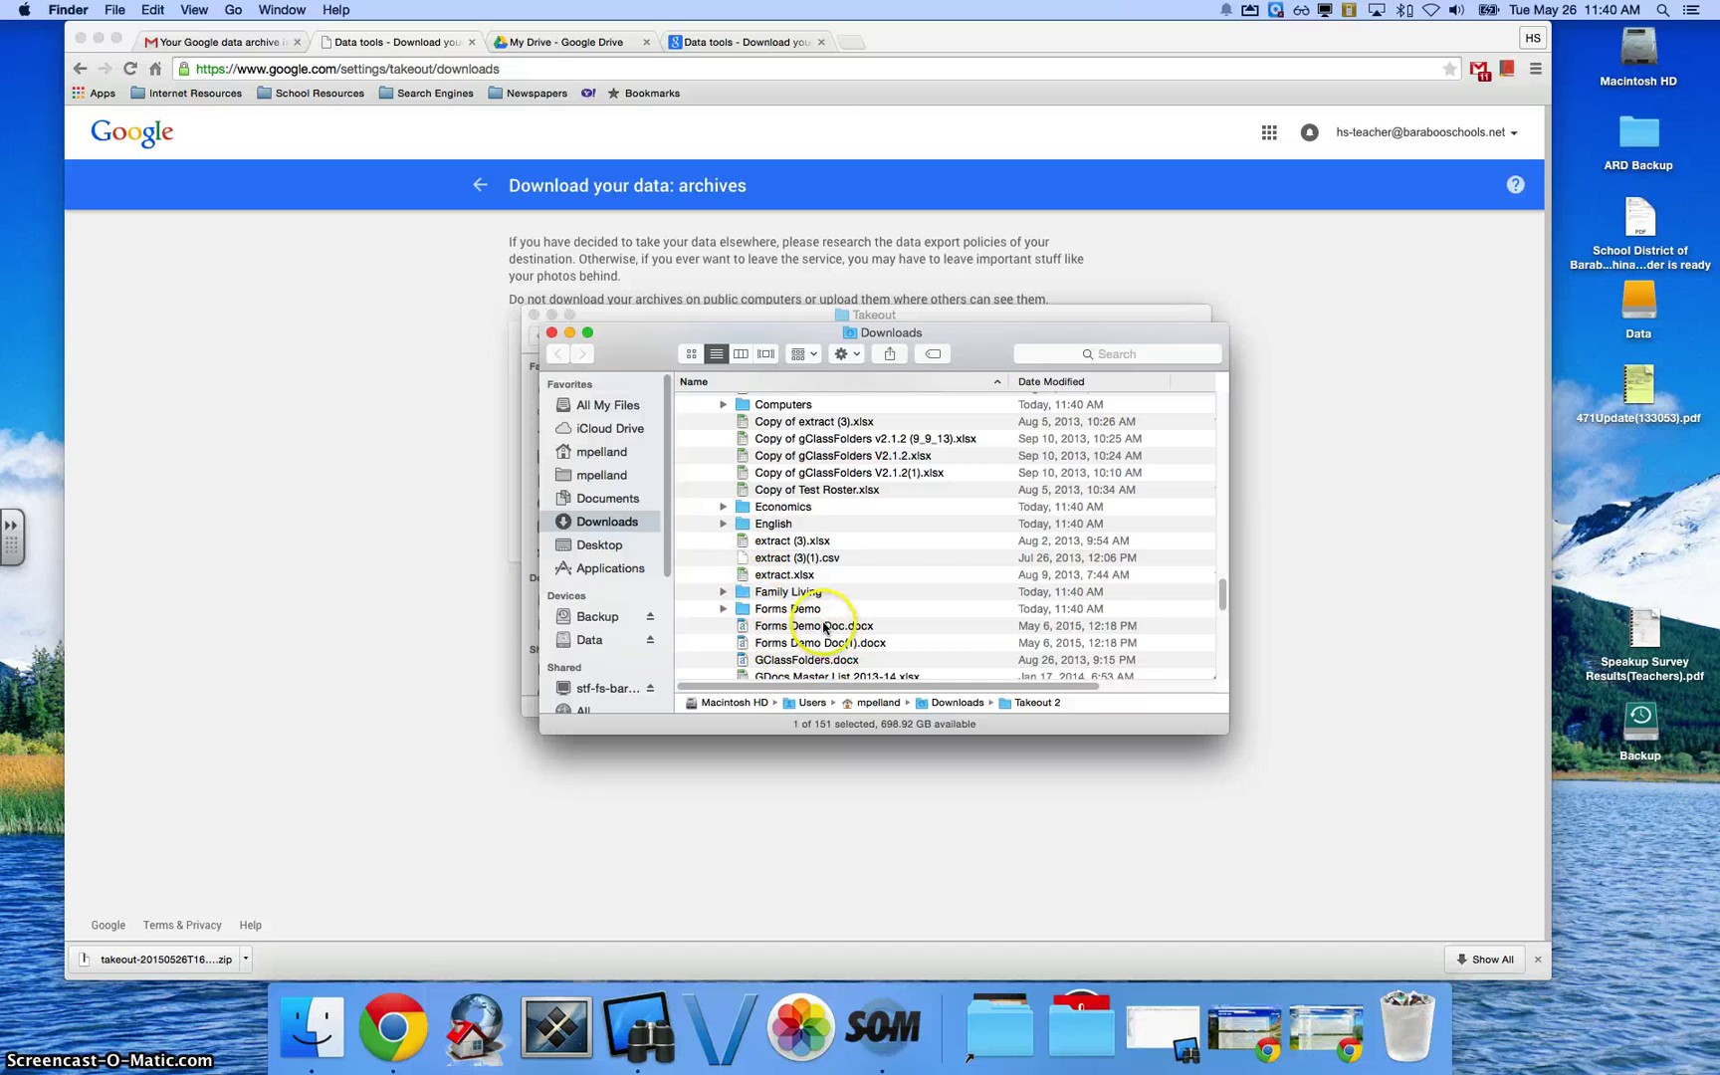
scroll(823, 625, "up", 5)
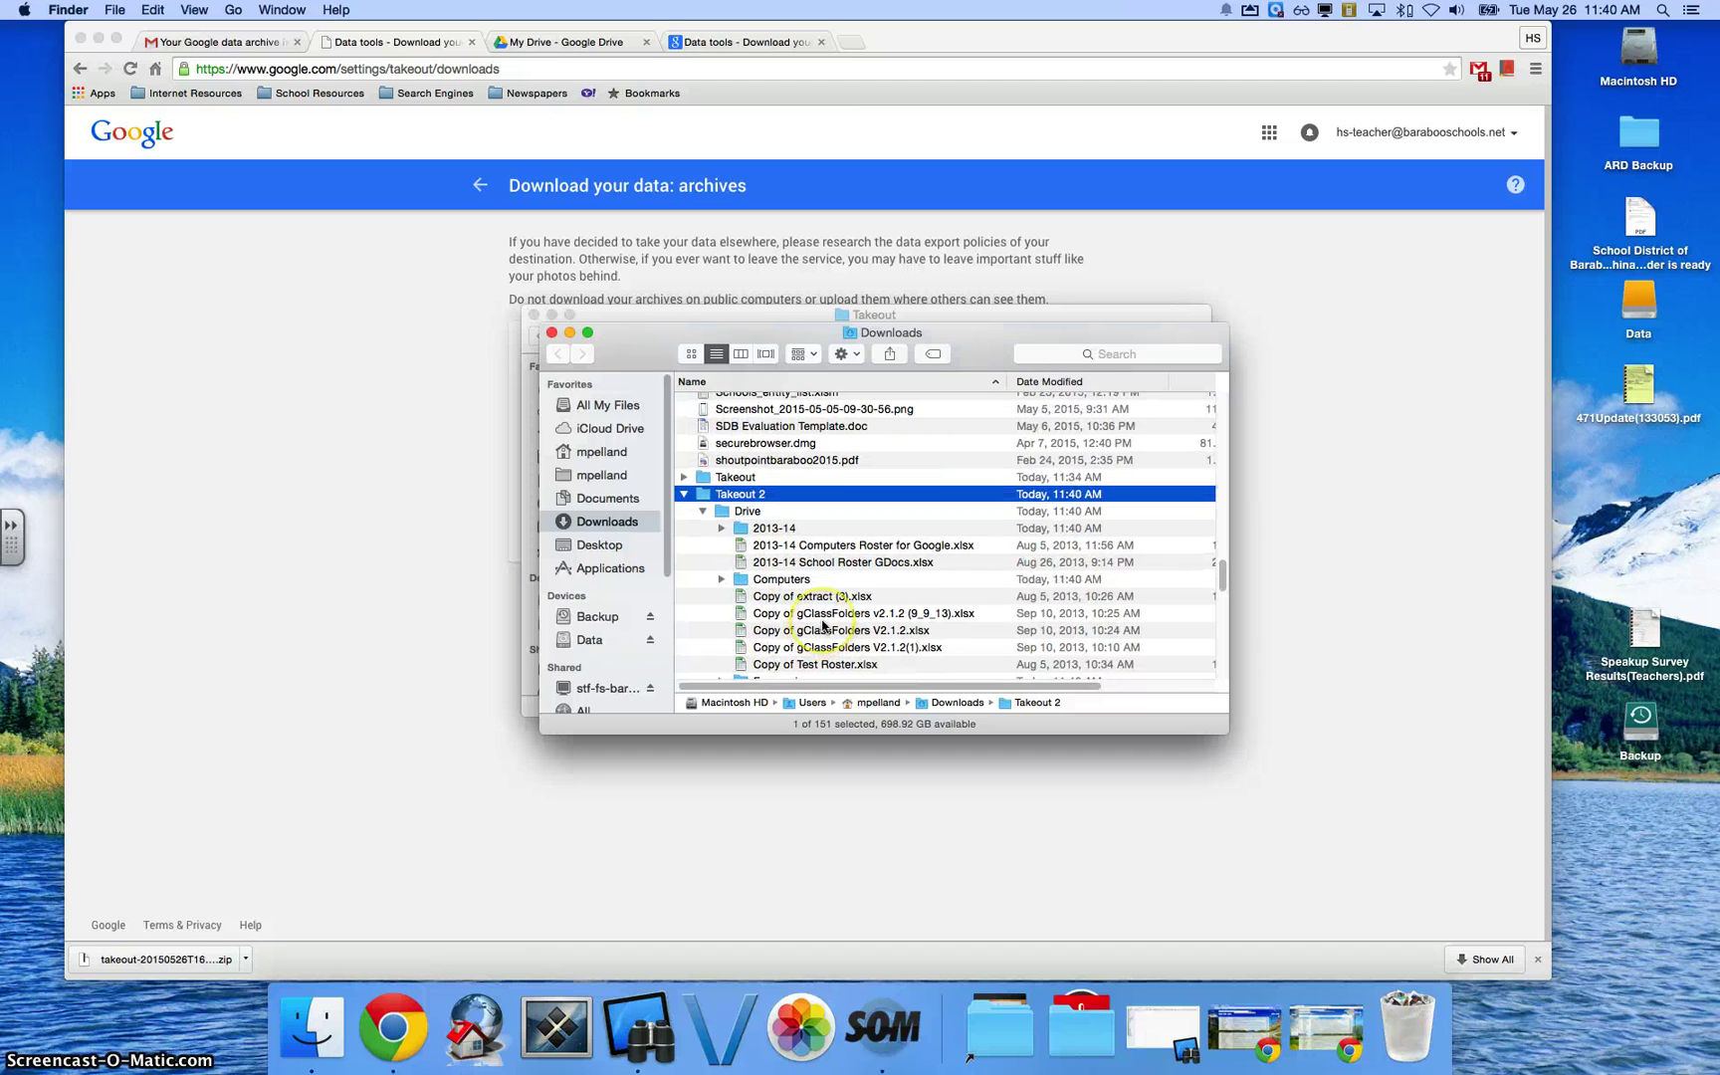
left_click(684, 495)
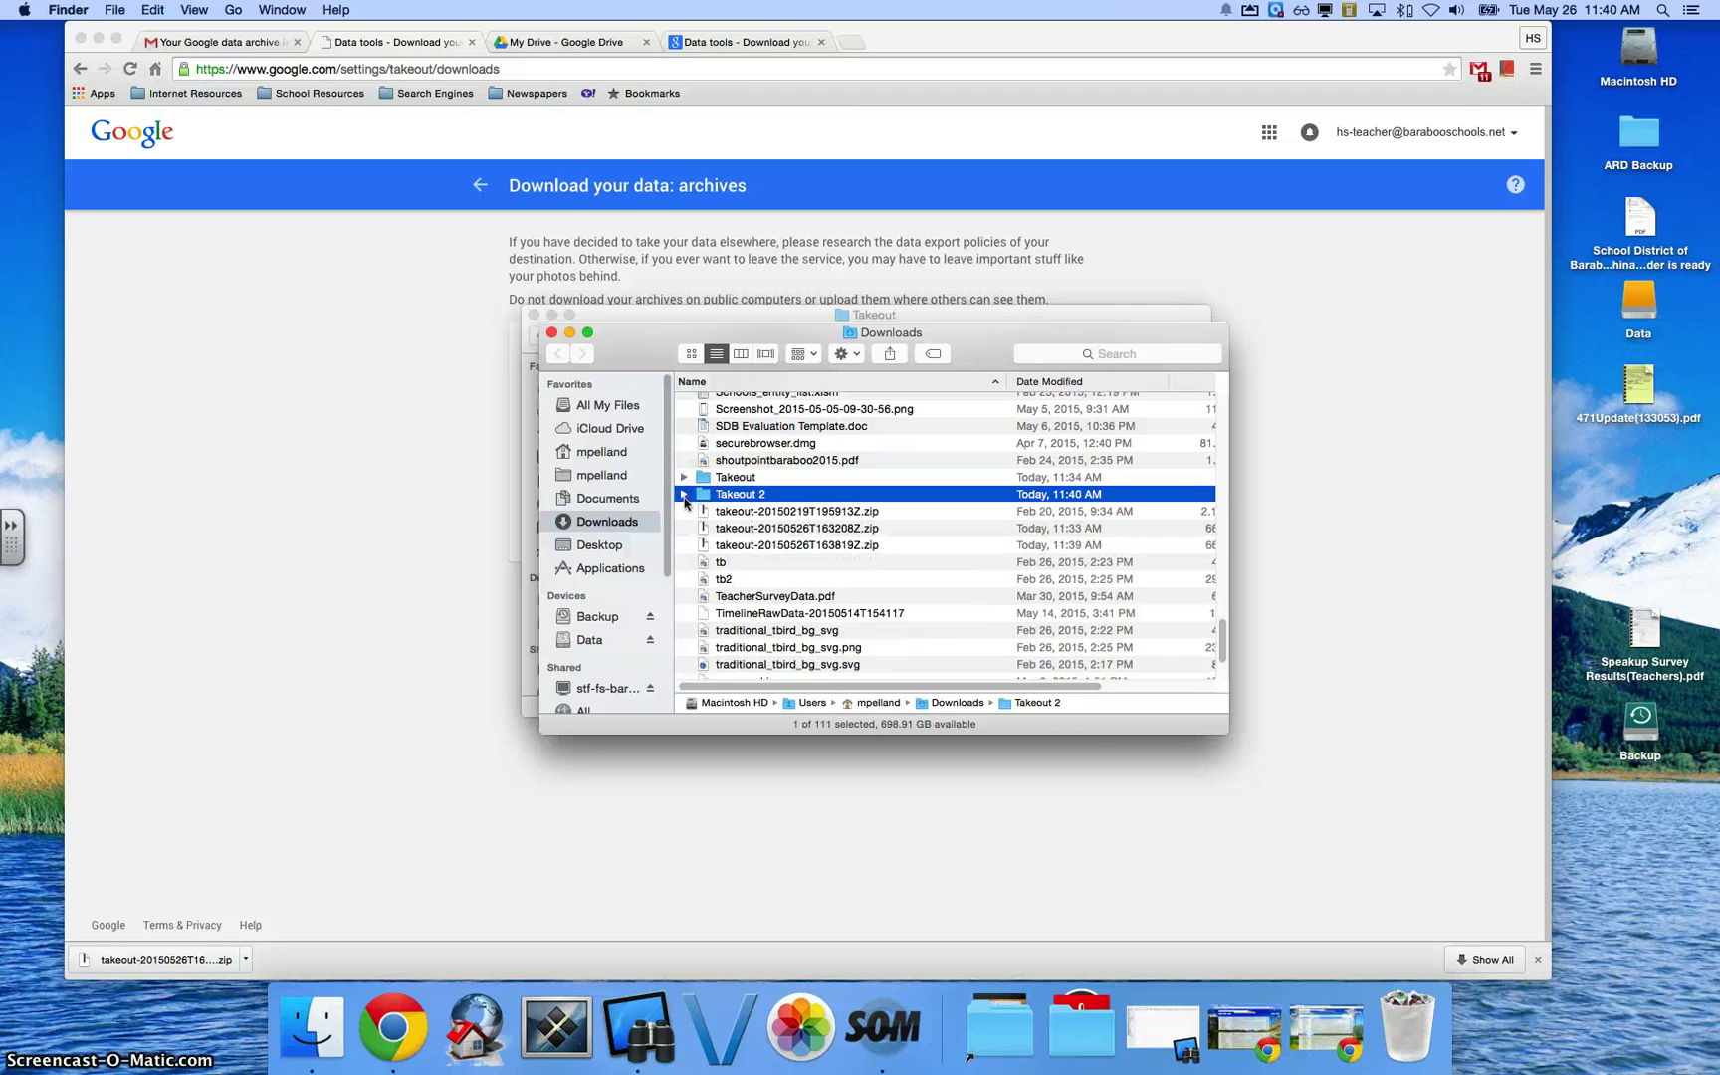
left_click(552, 333)
Close the remaining Takeout window and switch Chrome to the MS profile.
left_click(537, 316)
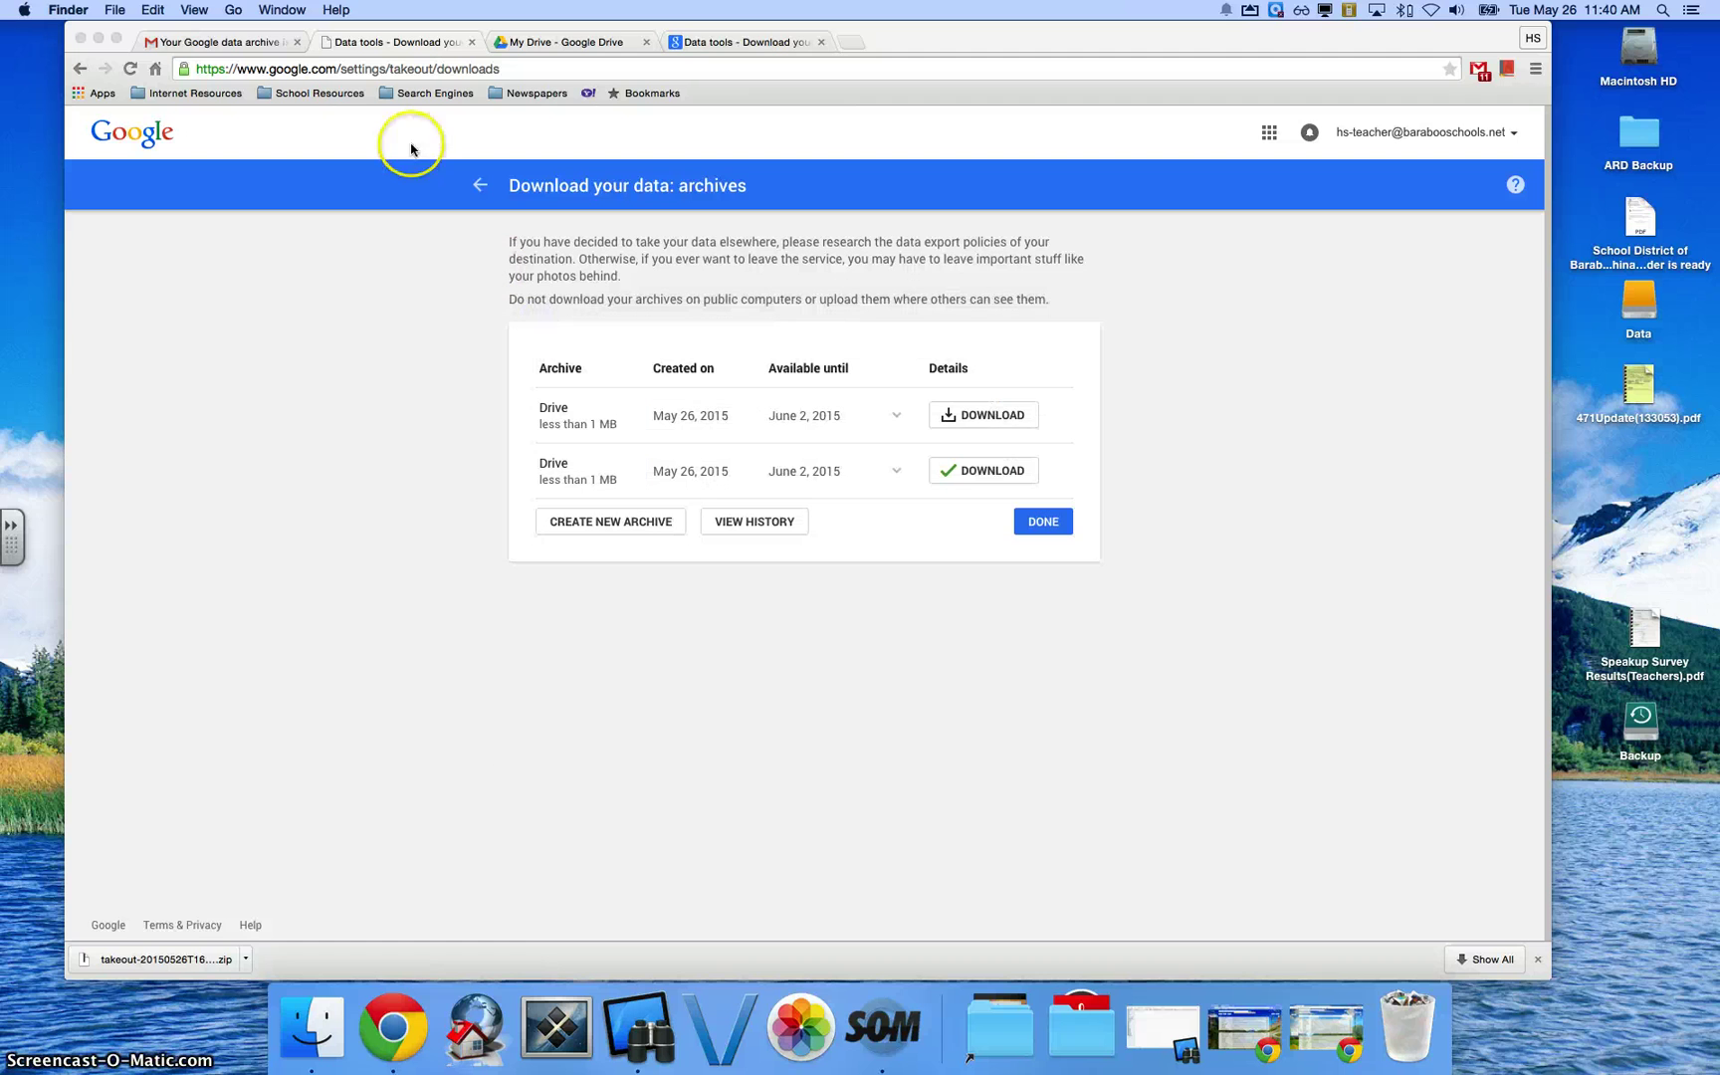
left_click(301, 28)
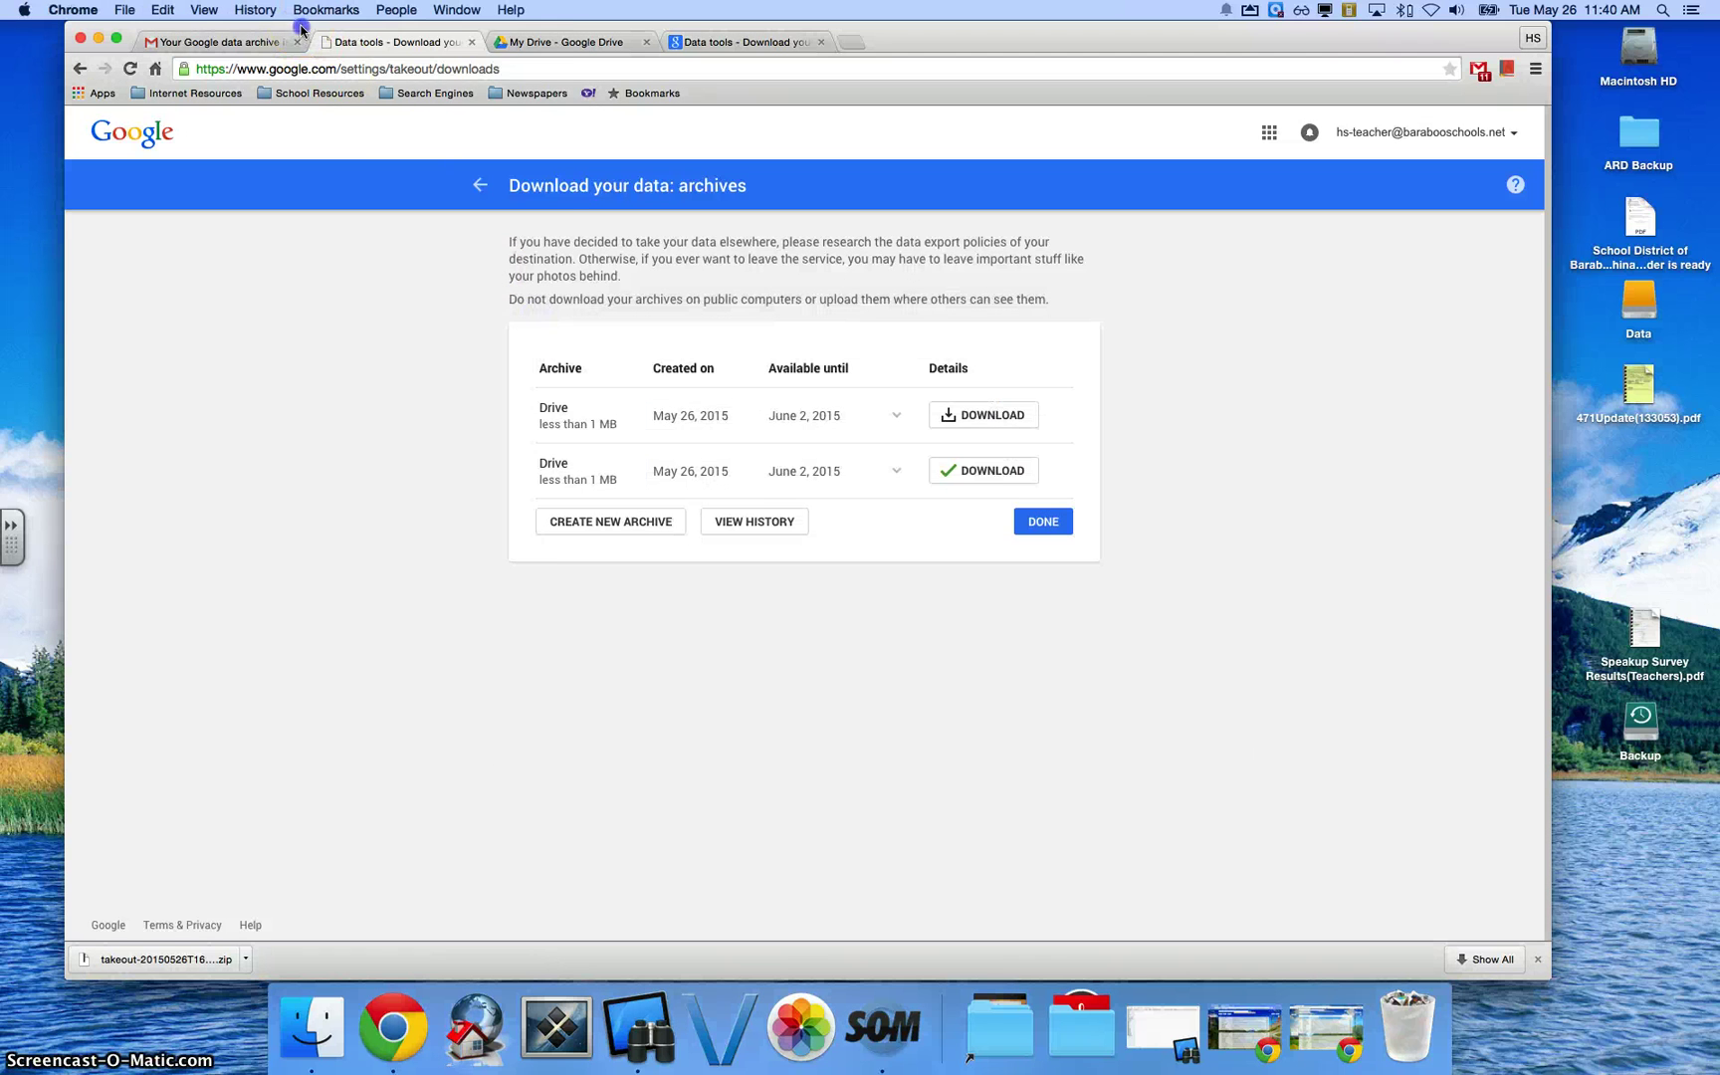
left_click(393, 9)
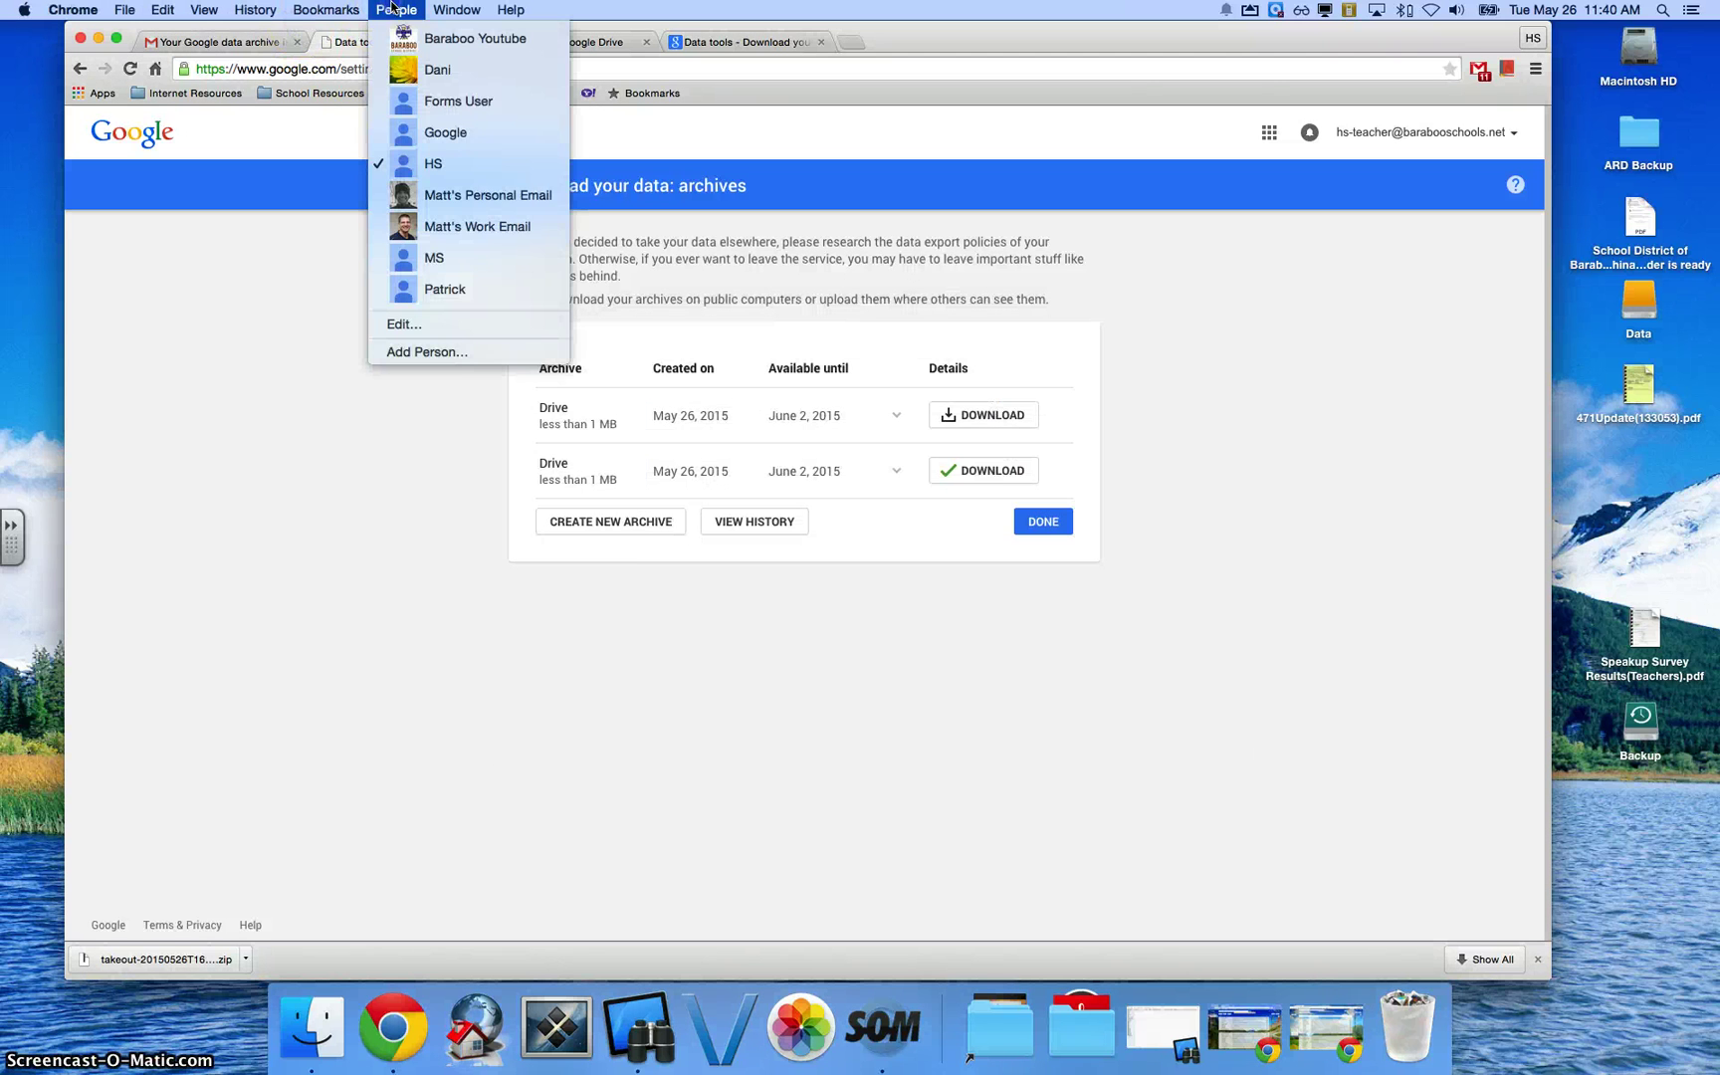
left_click(450, 257)
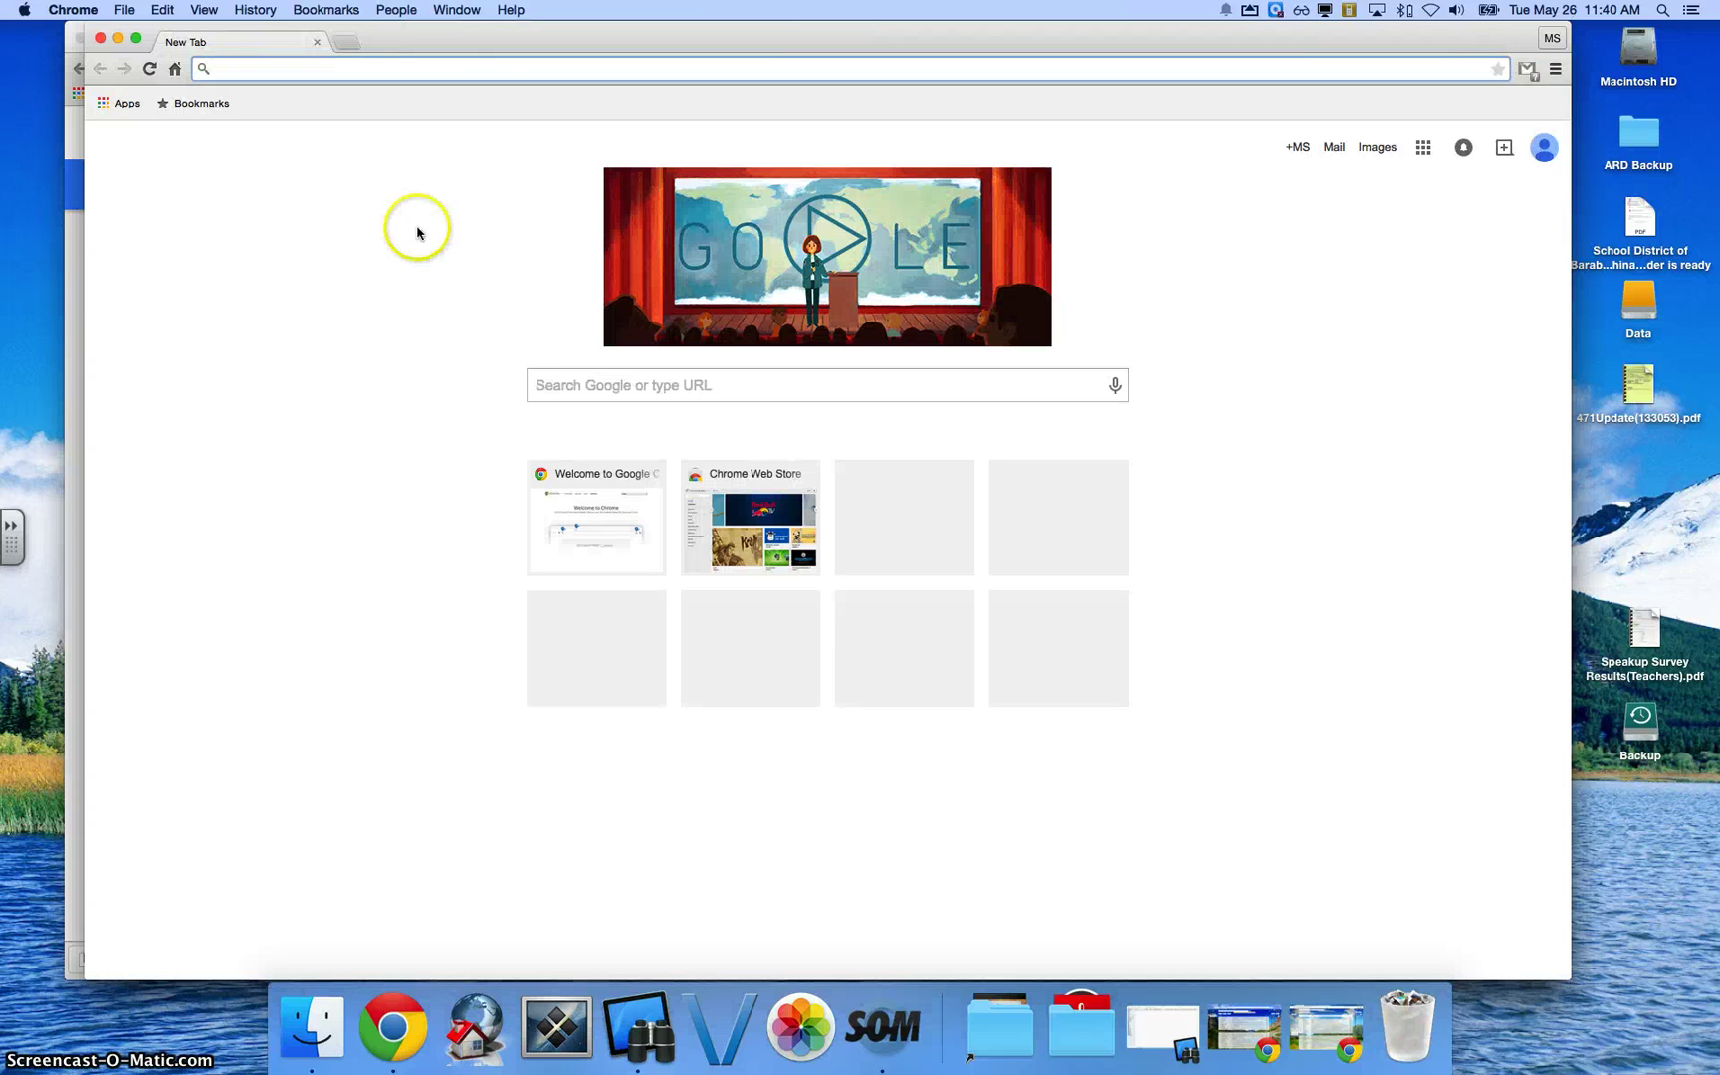
Launch Google Drive from the Apps launcher for the second account.
left_click(124, 103)
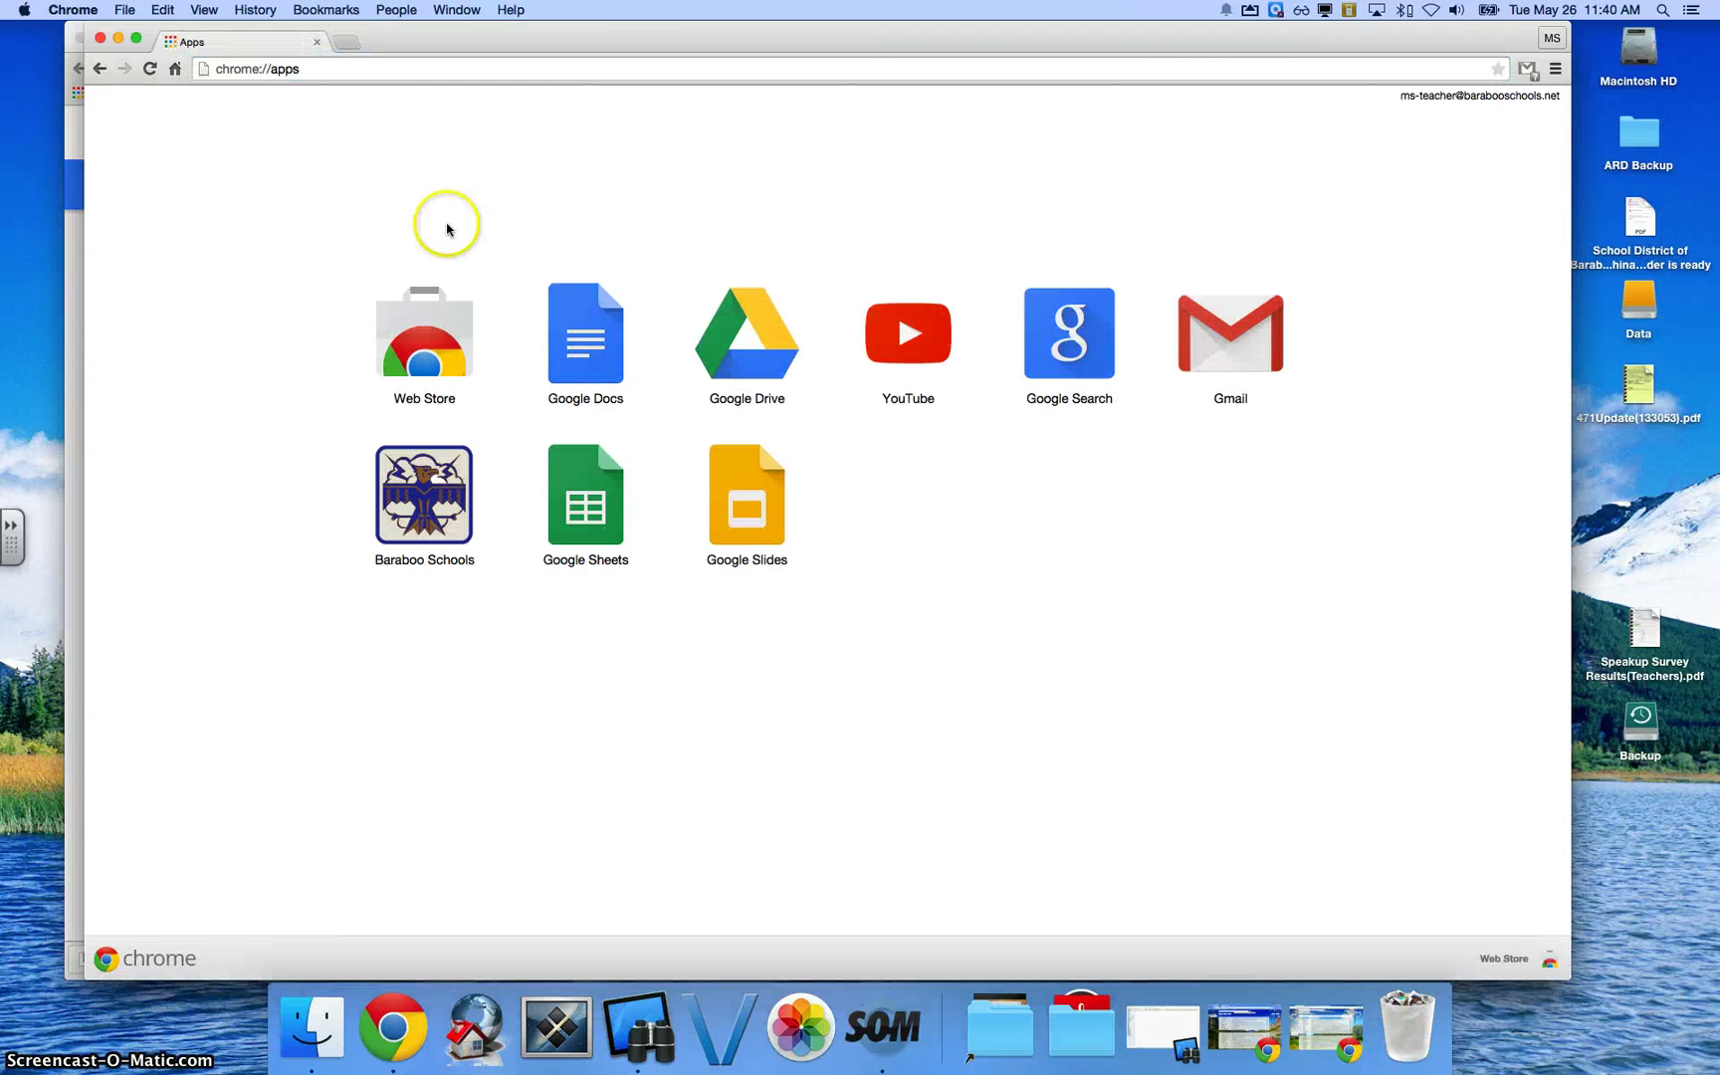
left_click(725, 333)
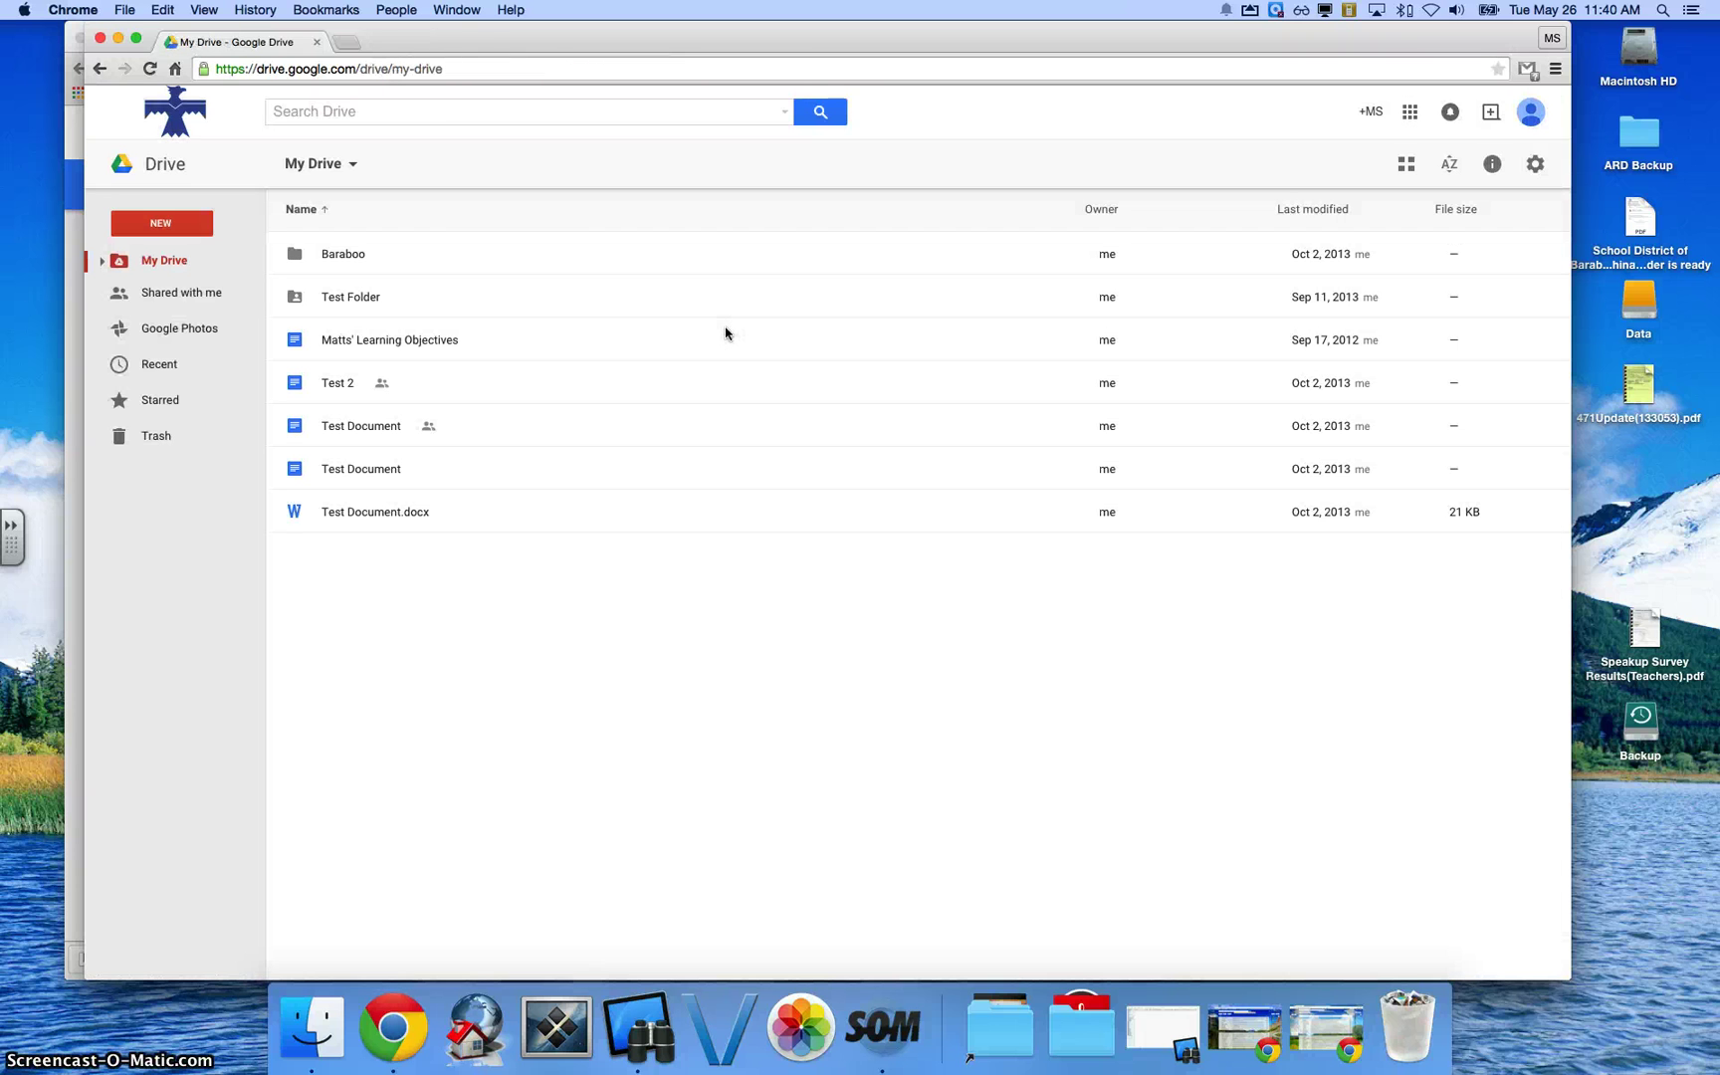
left_click(750, 324)
Turn on 'Convert uploaded files' to Google Docs format in Drive settings.
left_click(1536, 164)
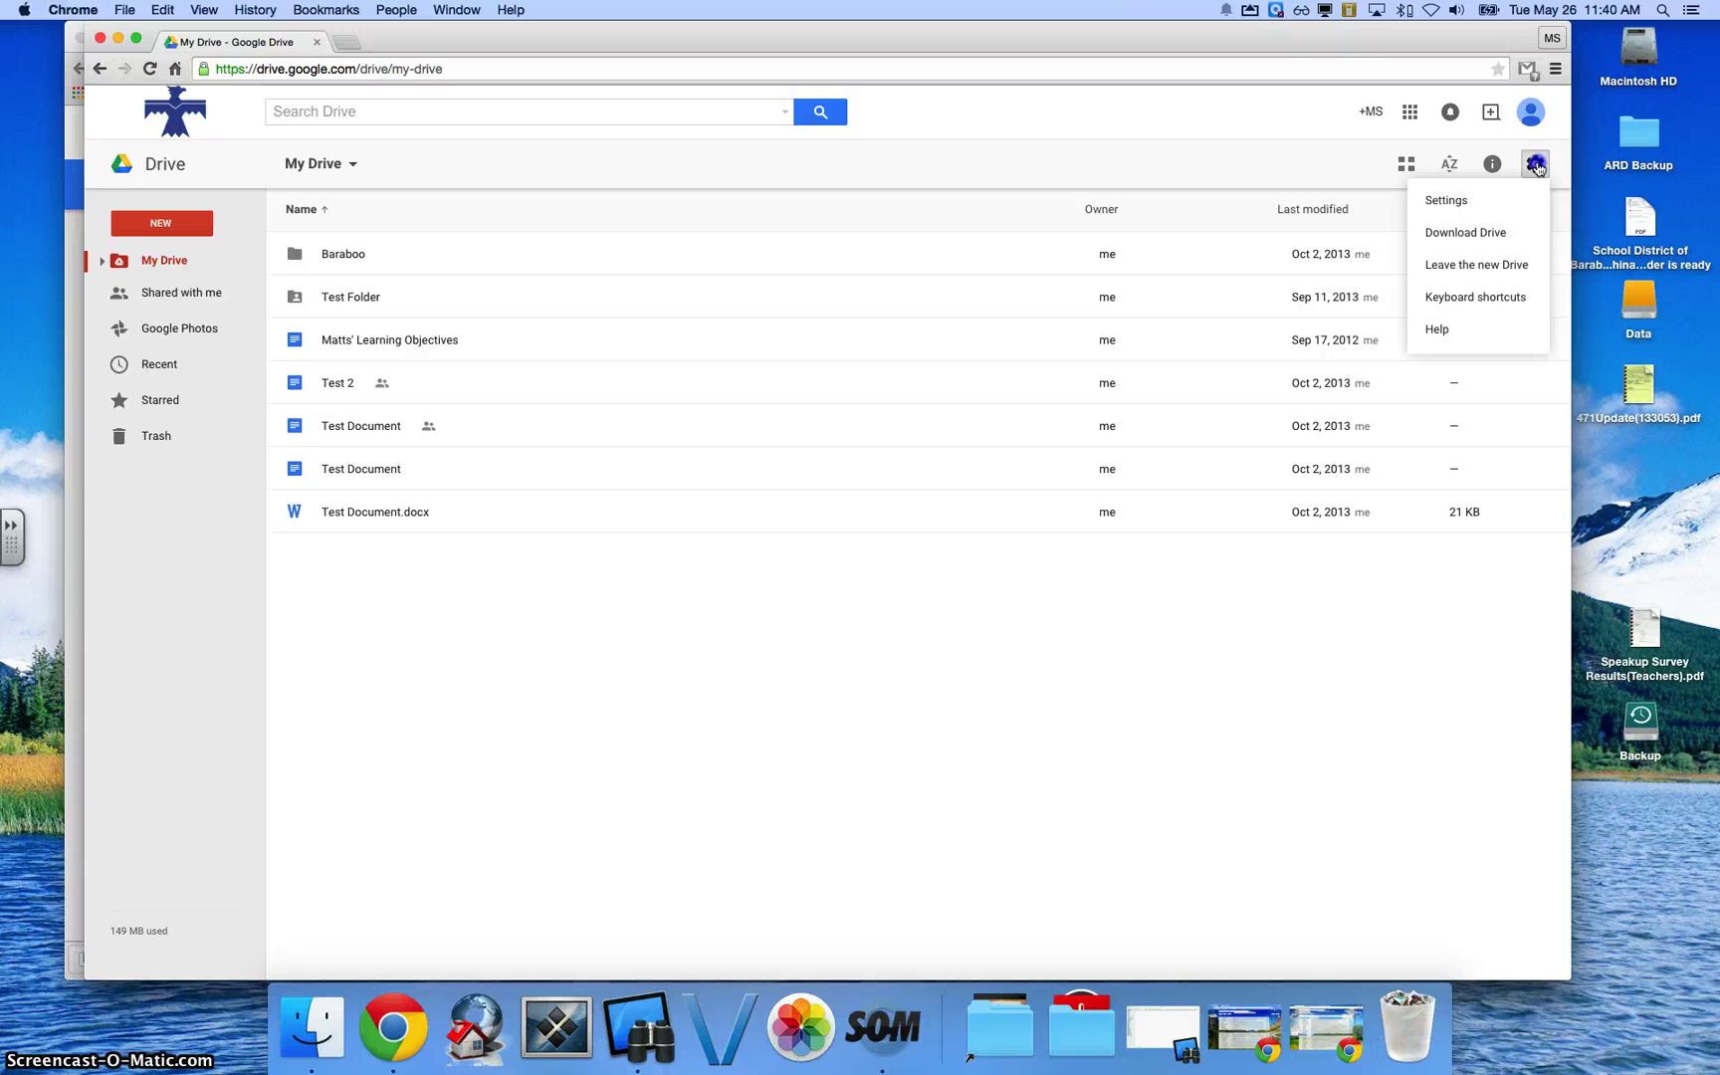
left_click(1495, 202)
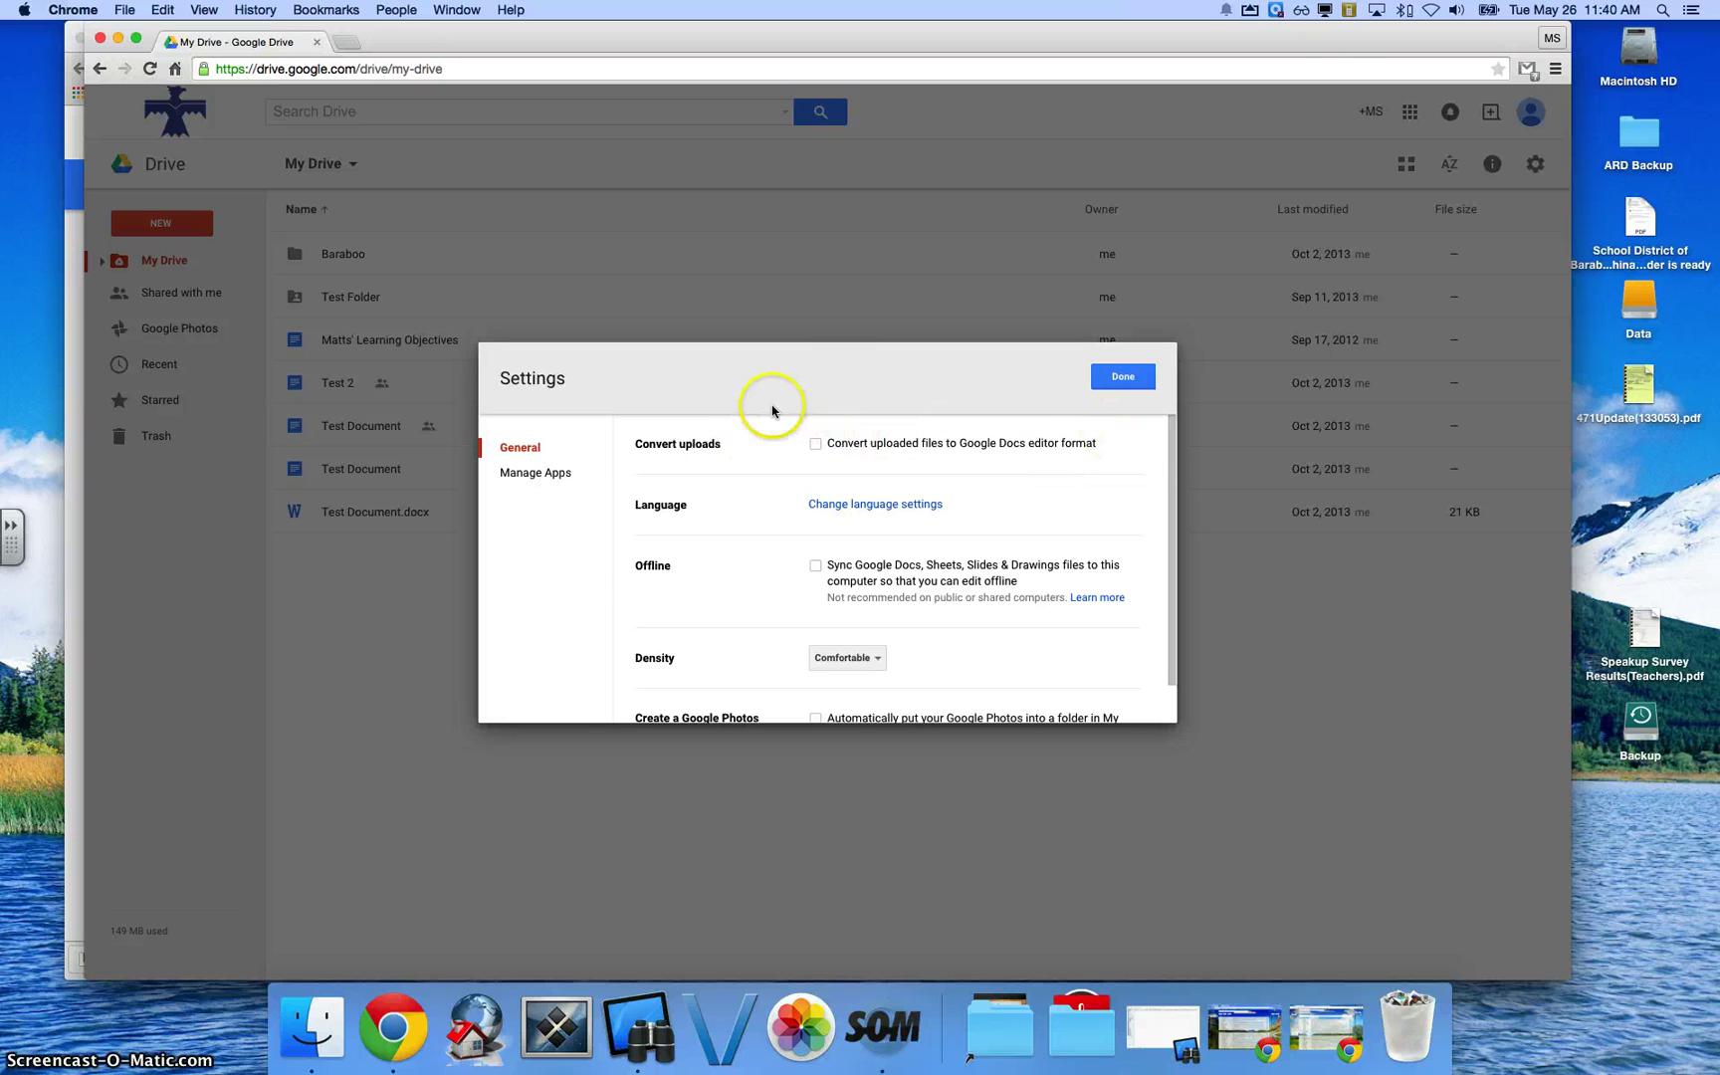
left_click(816, 445)
left_click(1122, 376)
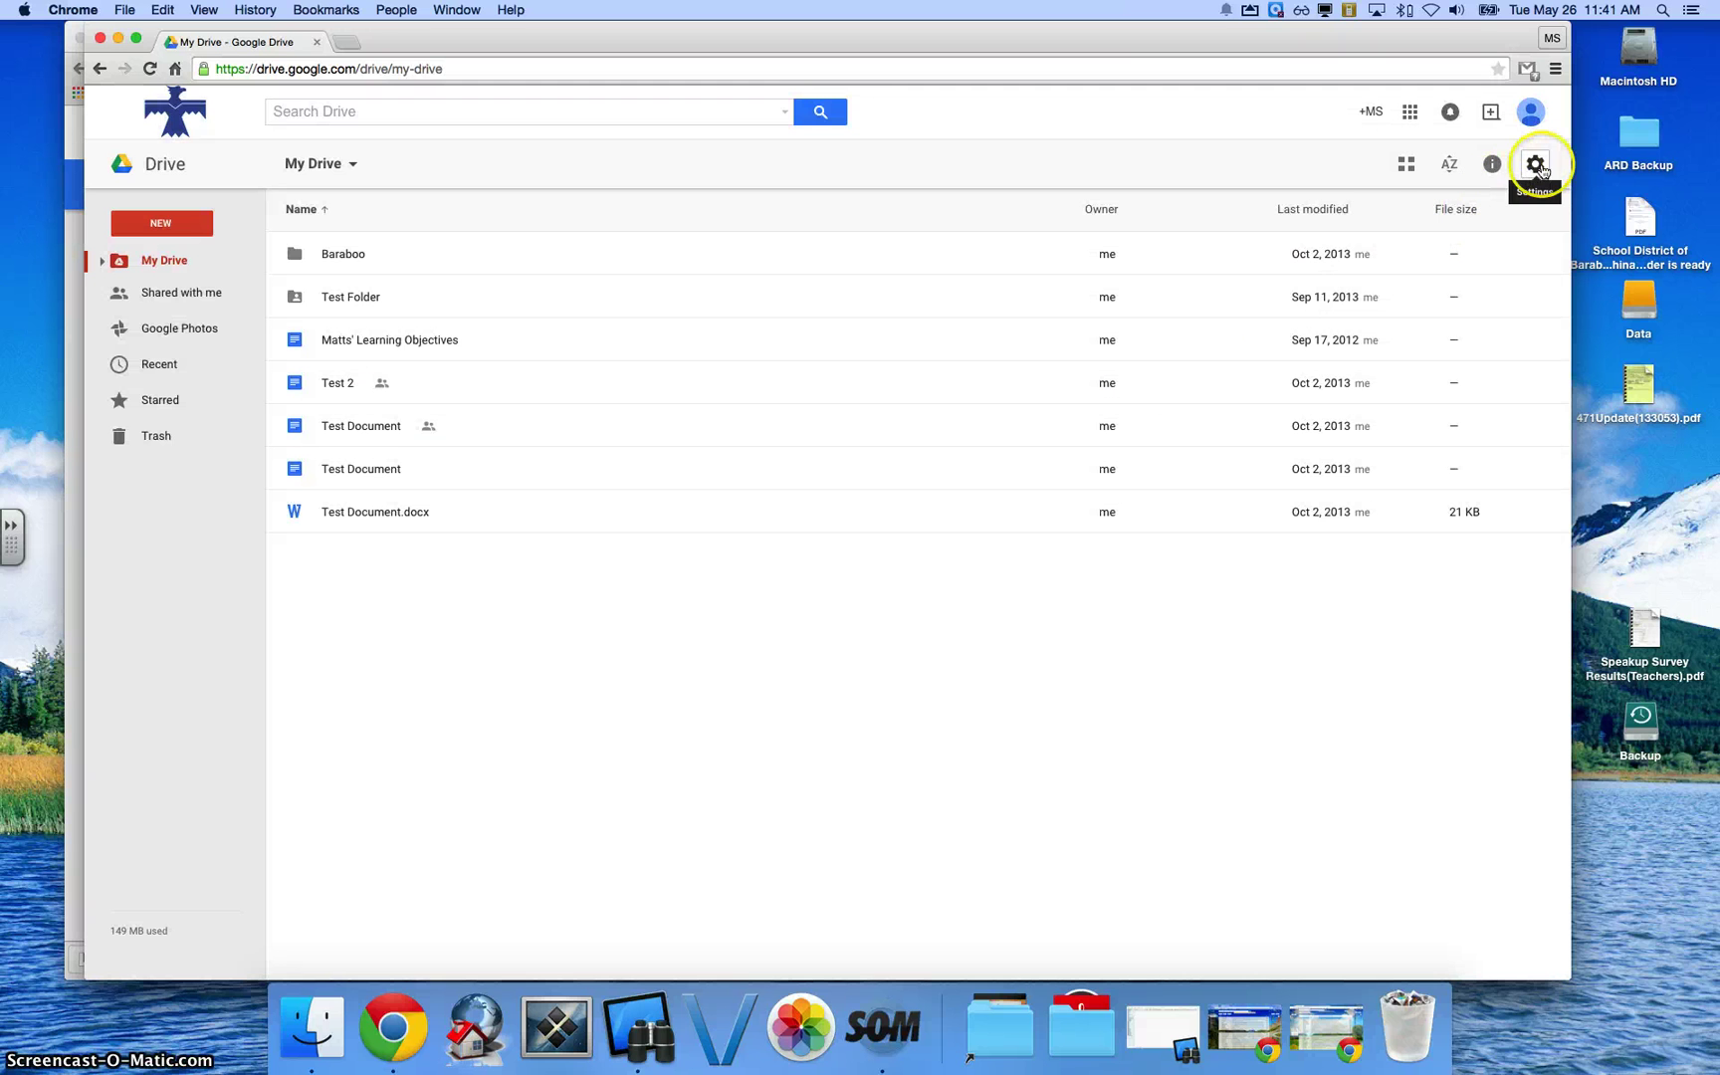
Reopen Drive settings to confirm conversion is still checked, then close them.
left_click(1536, 163)
left_click(1504, 202)
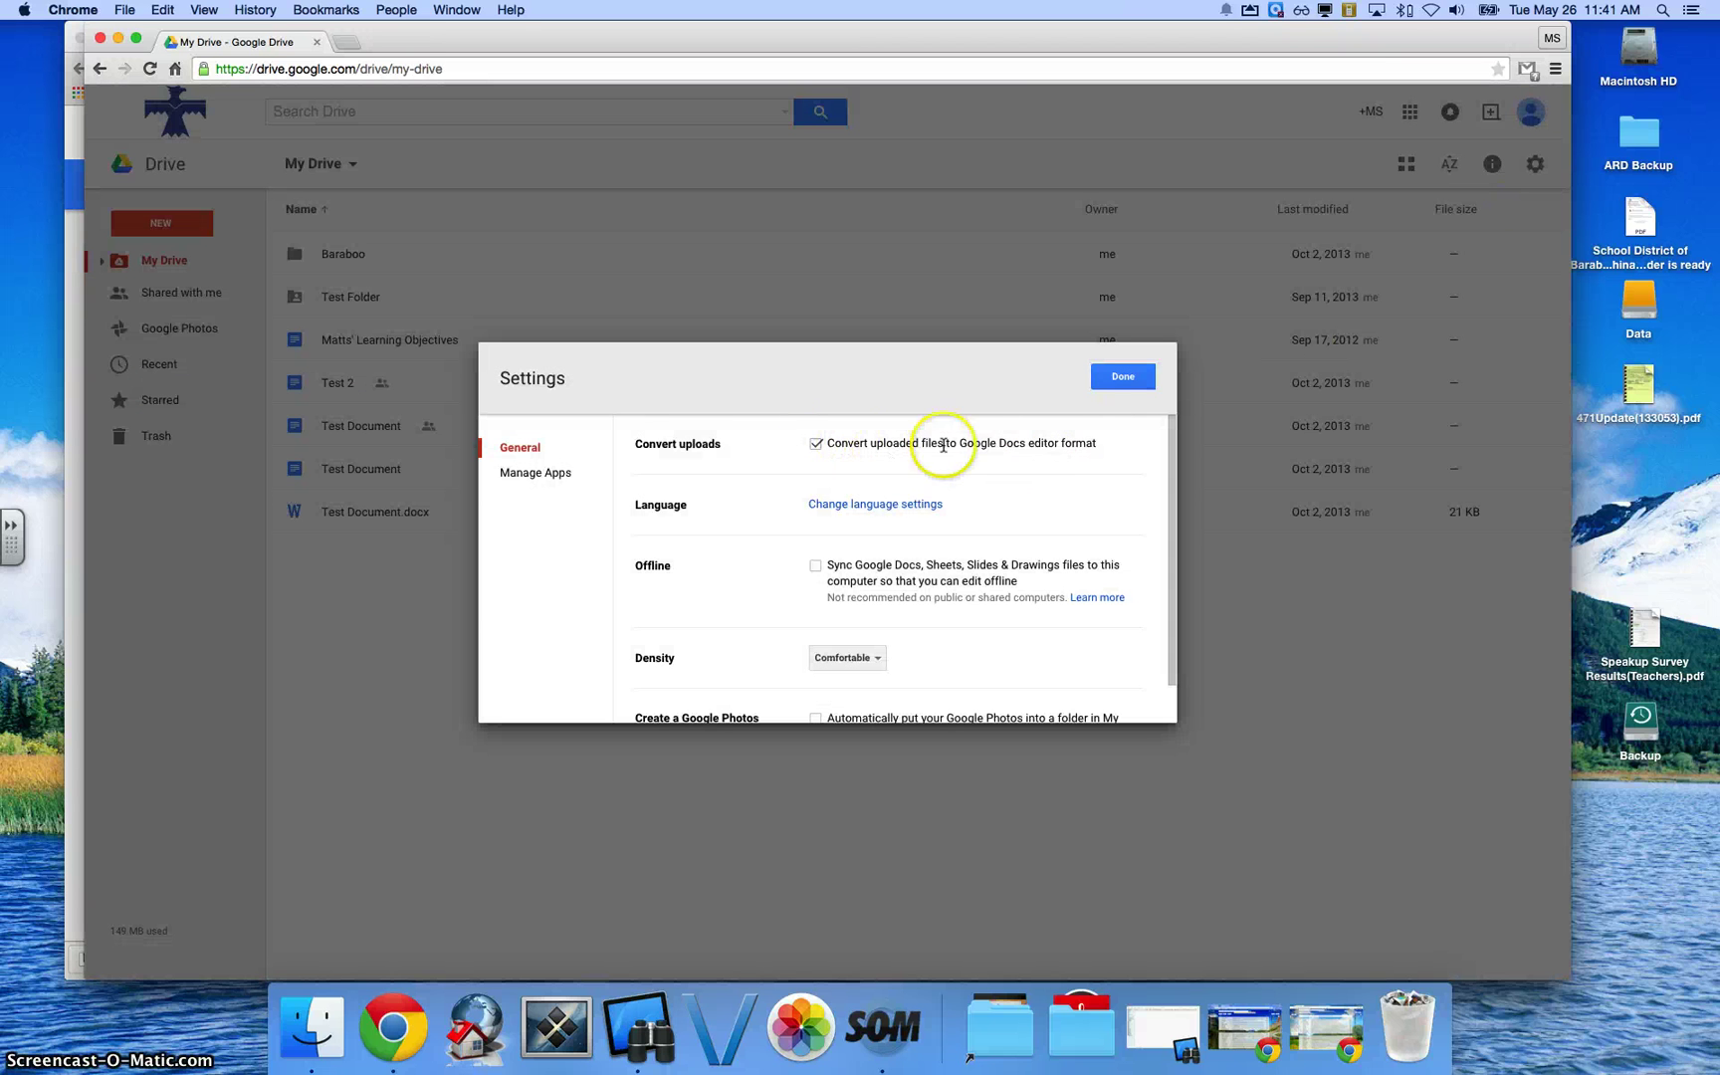
left_click(1116, 376)
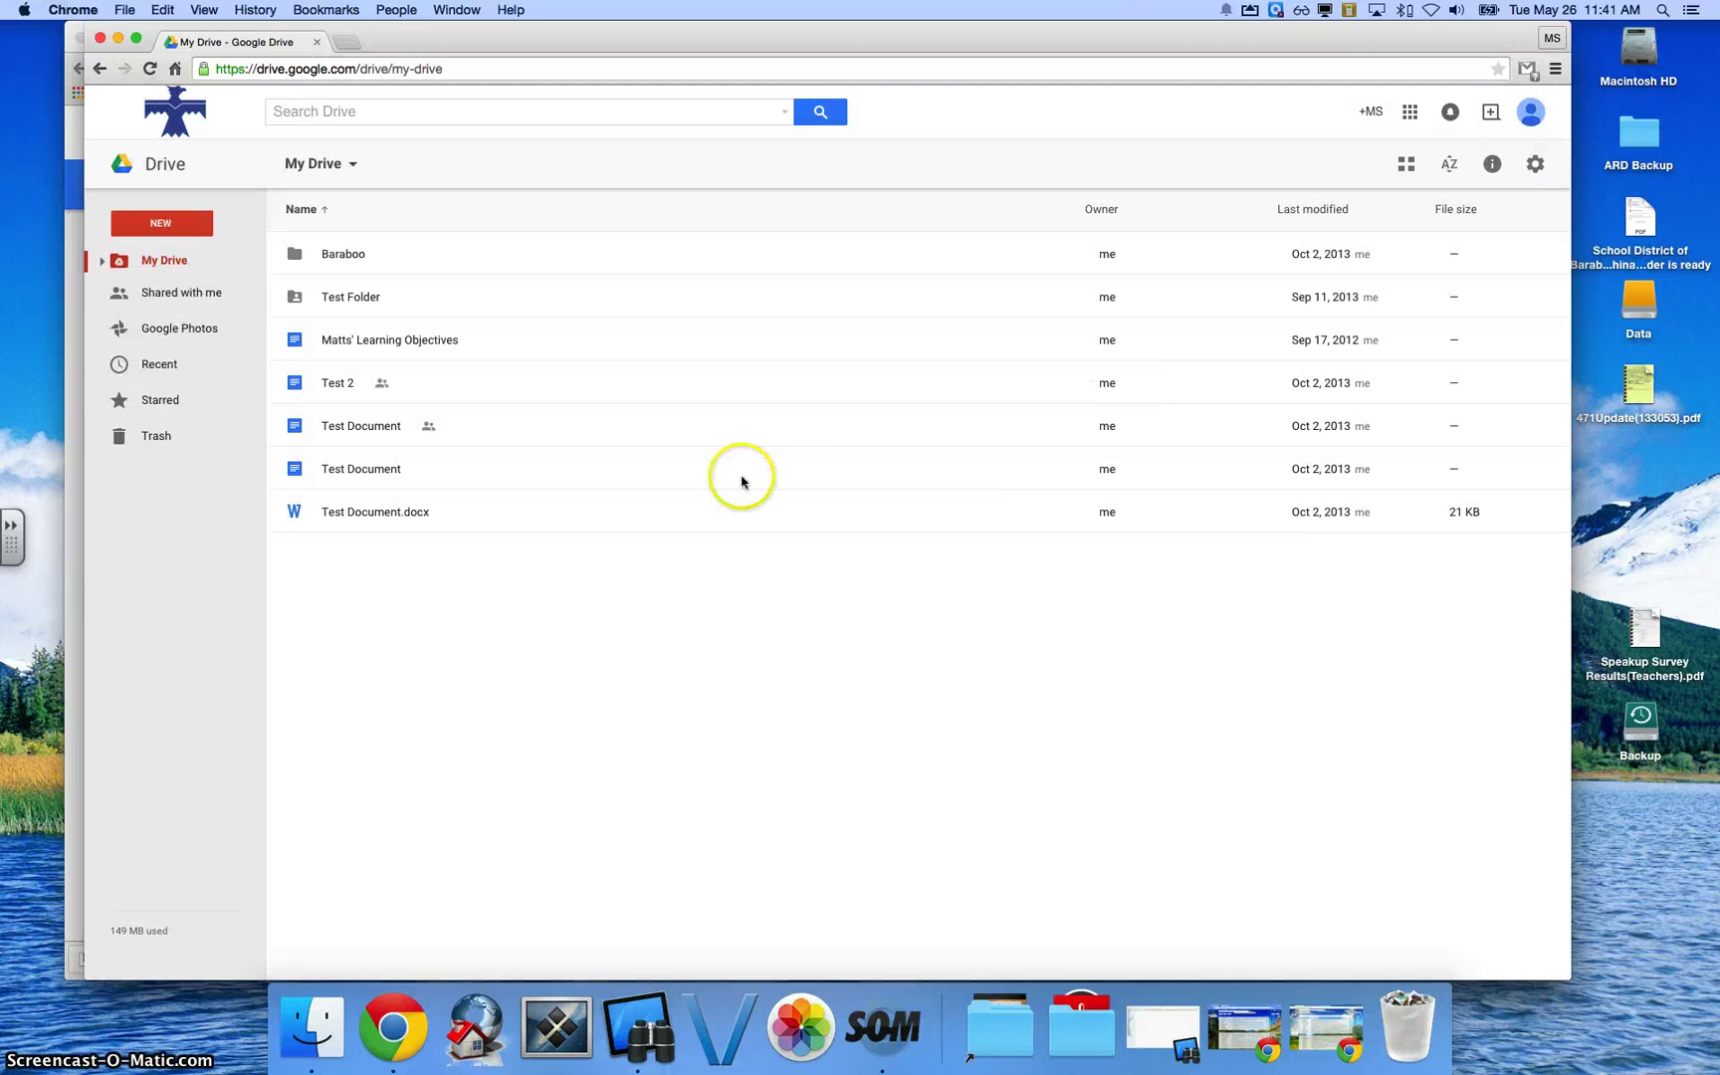
left_click(608, 366)
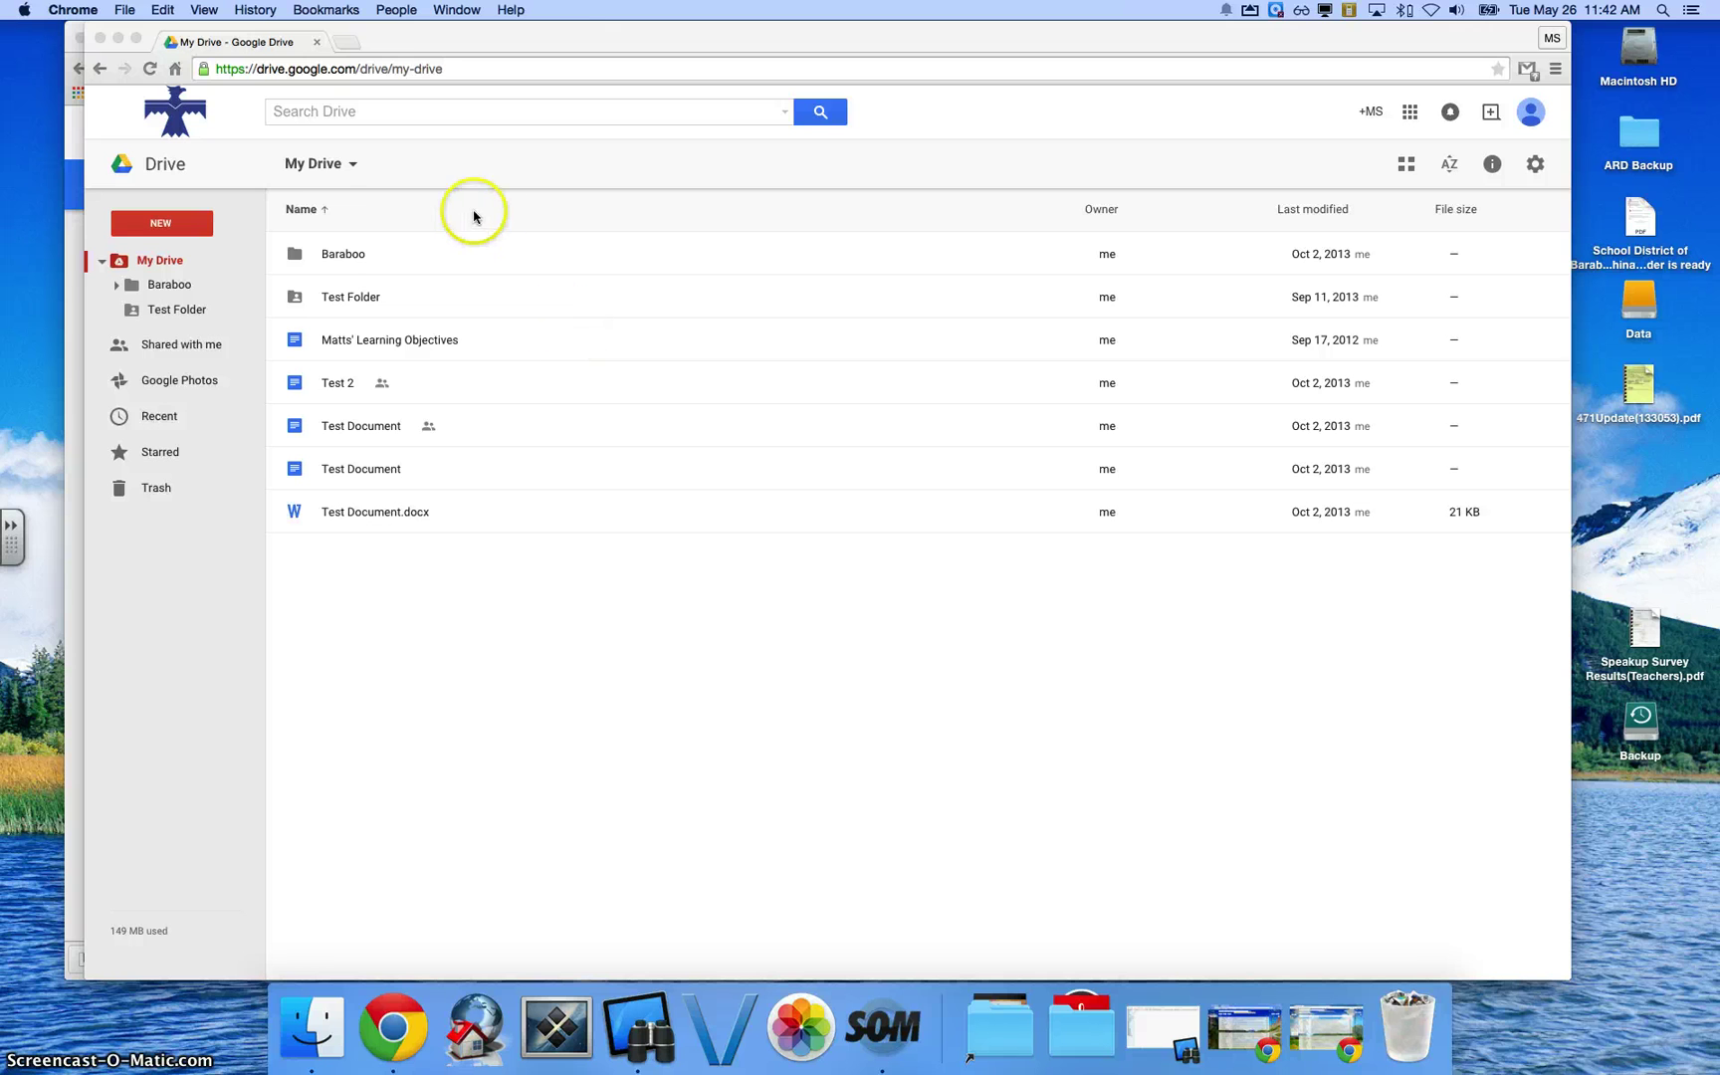
Upload the Takeout export's Drive folder into My Drive with Upload folder.
left_click(351, 168)
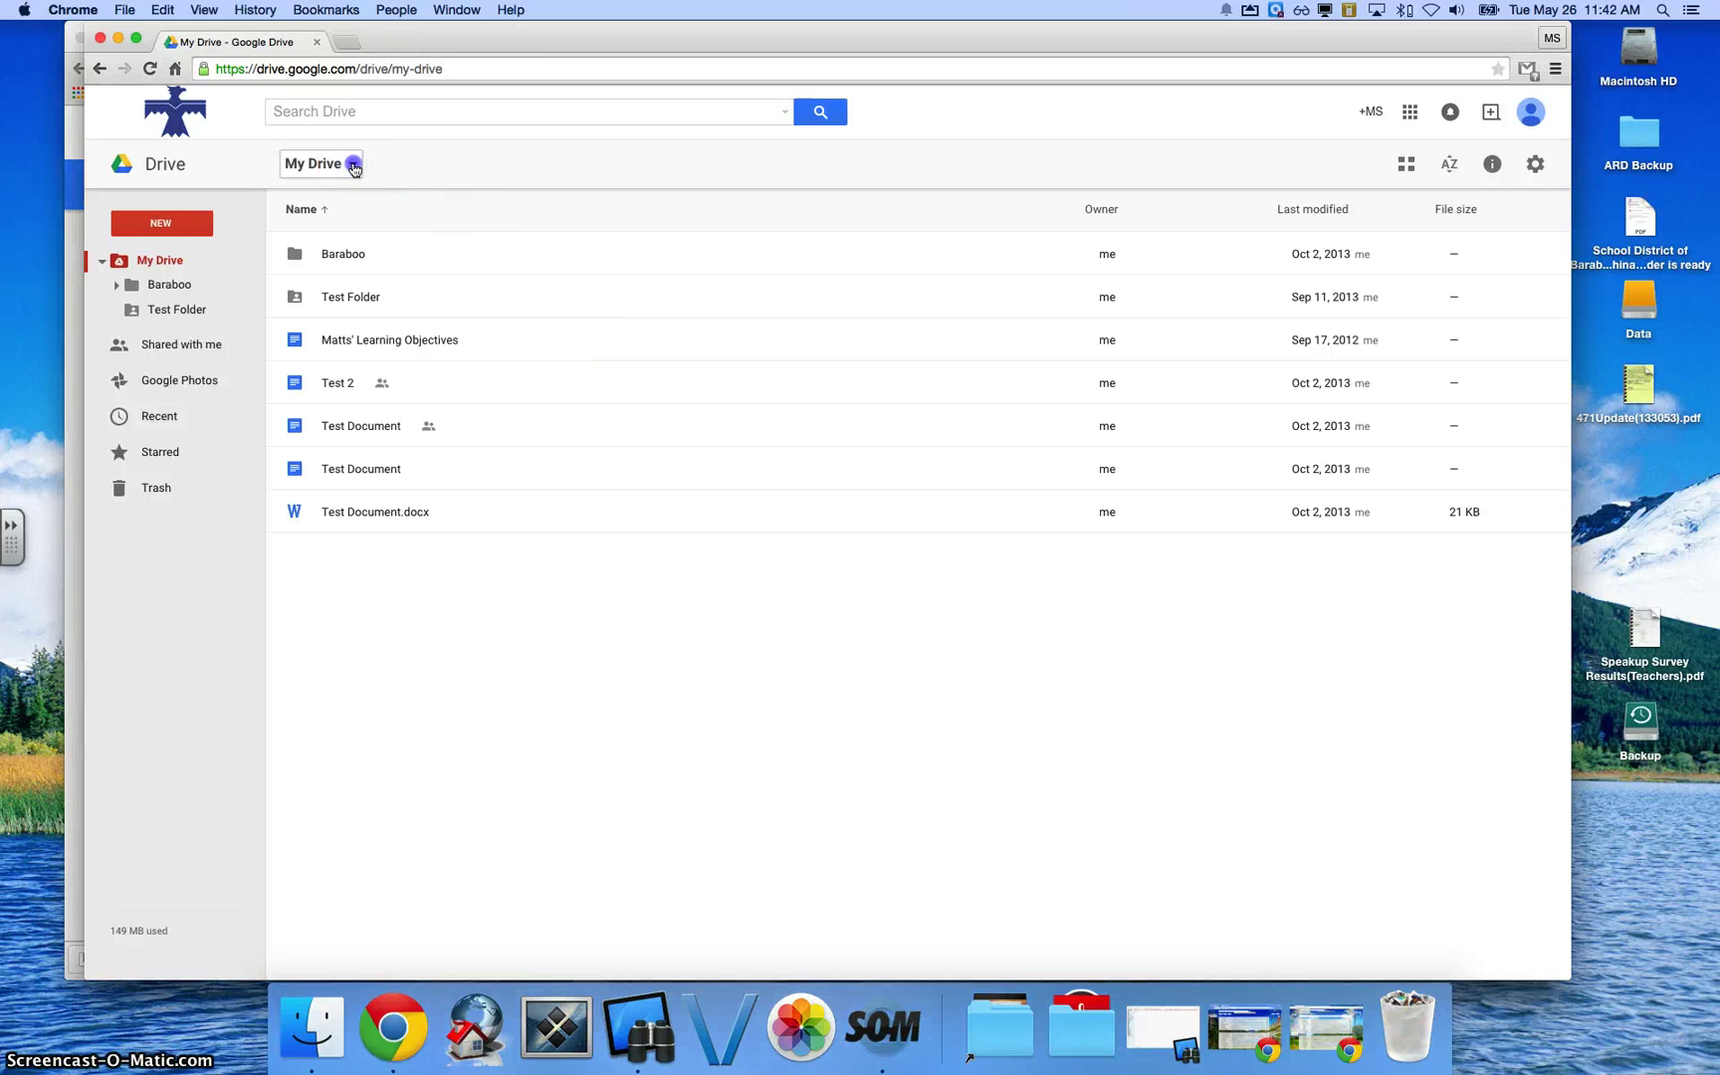
left_click(354, 167)
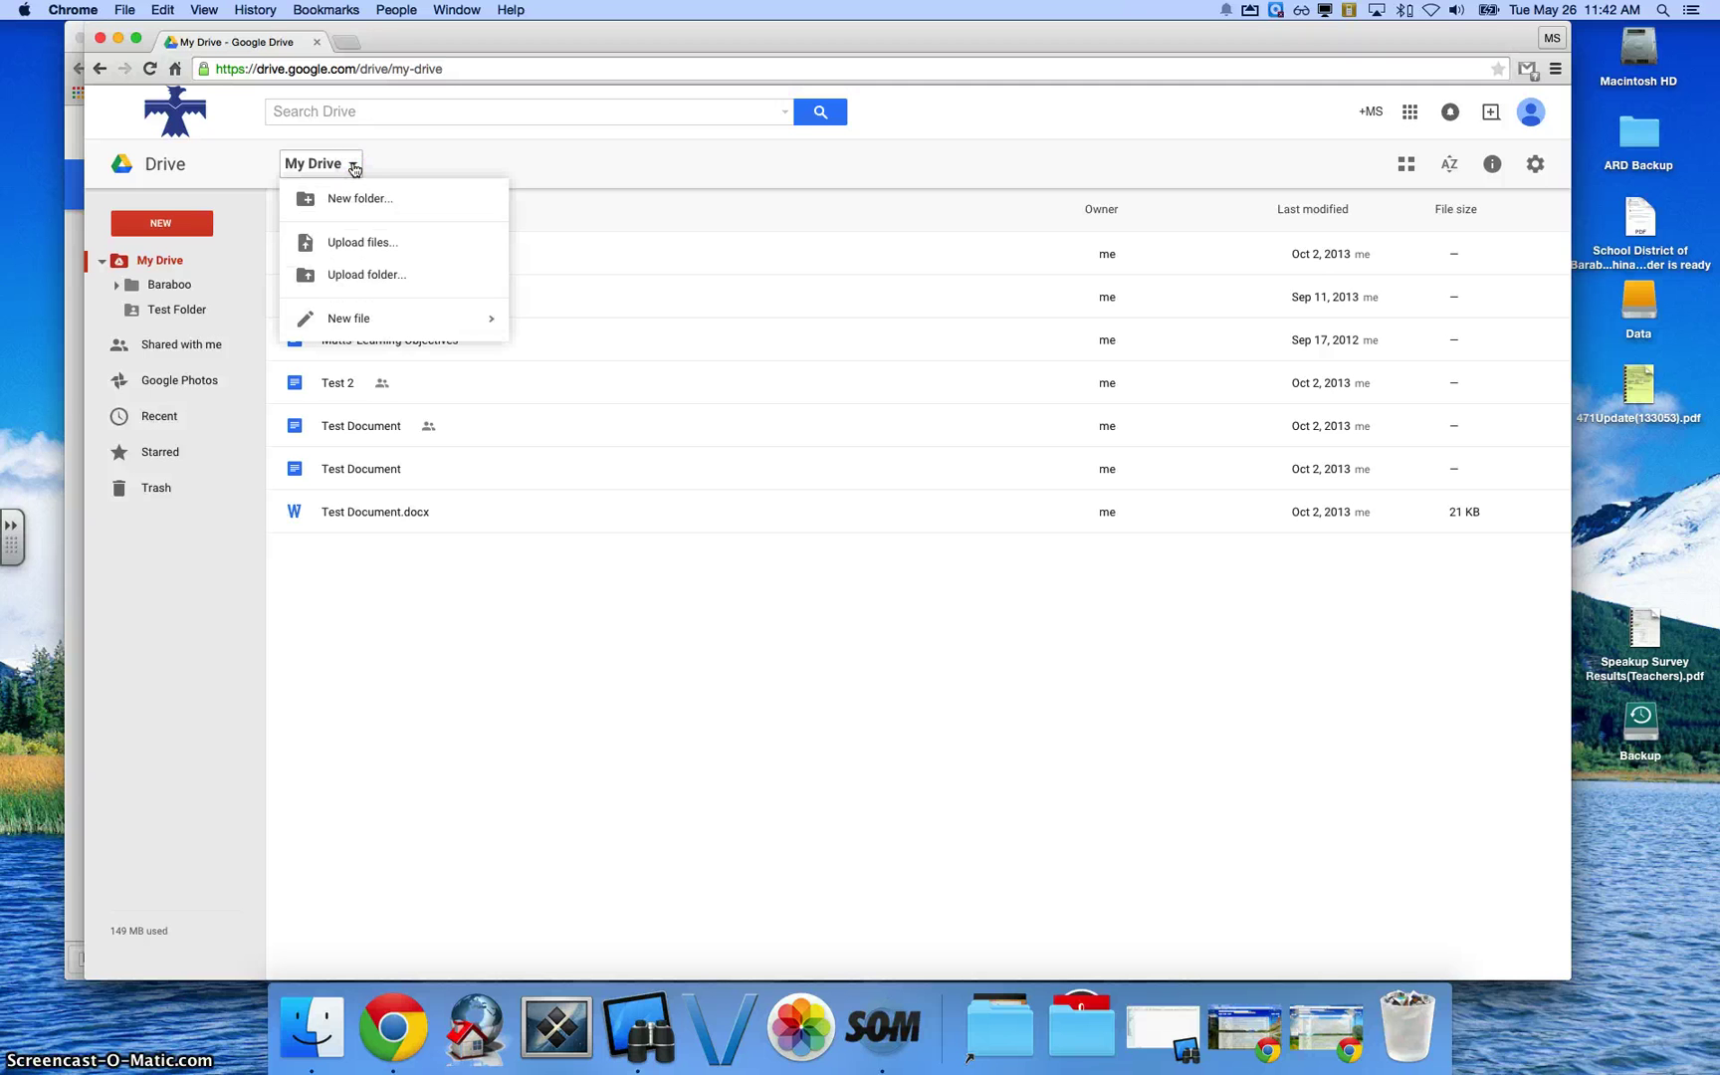
left_click(378, 283)
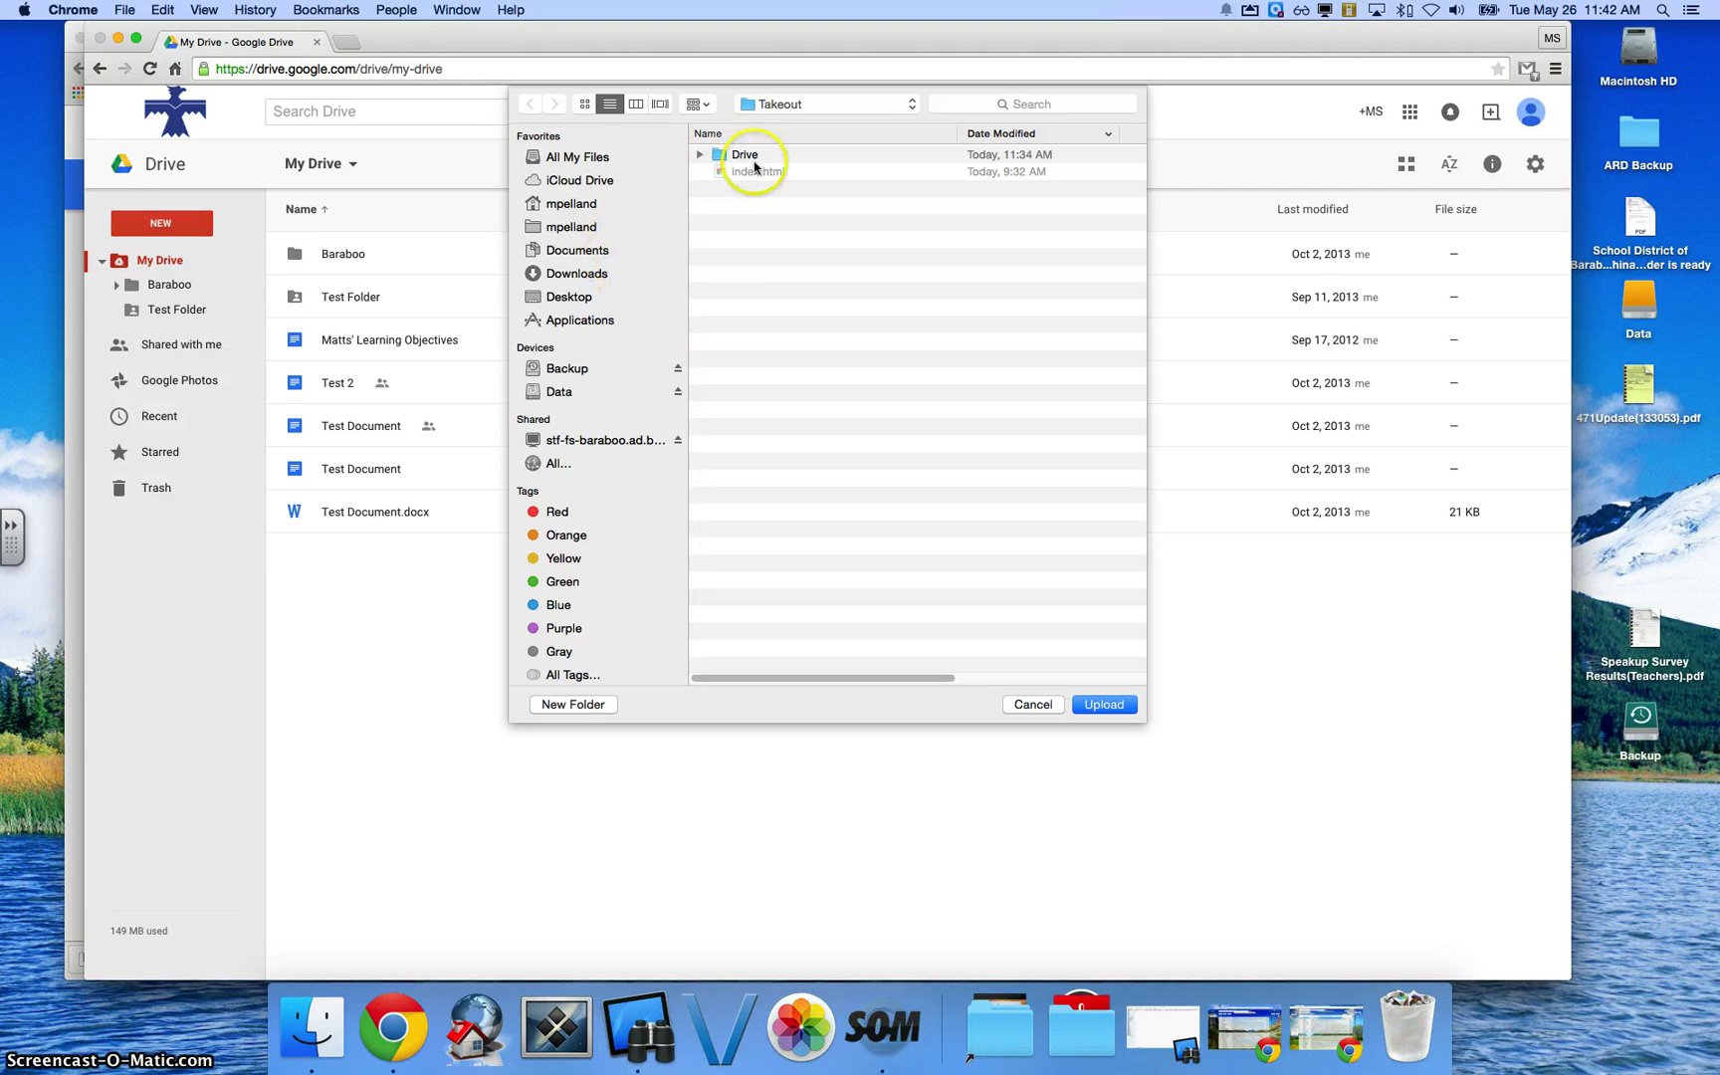
left_click(735, 155)
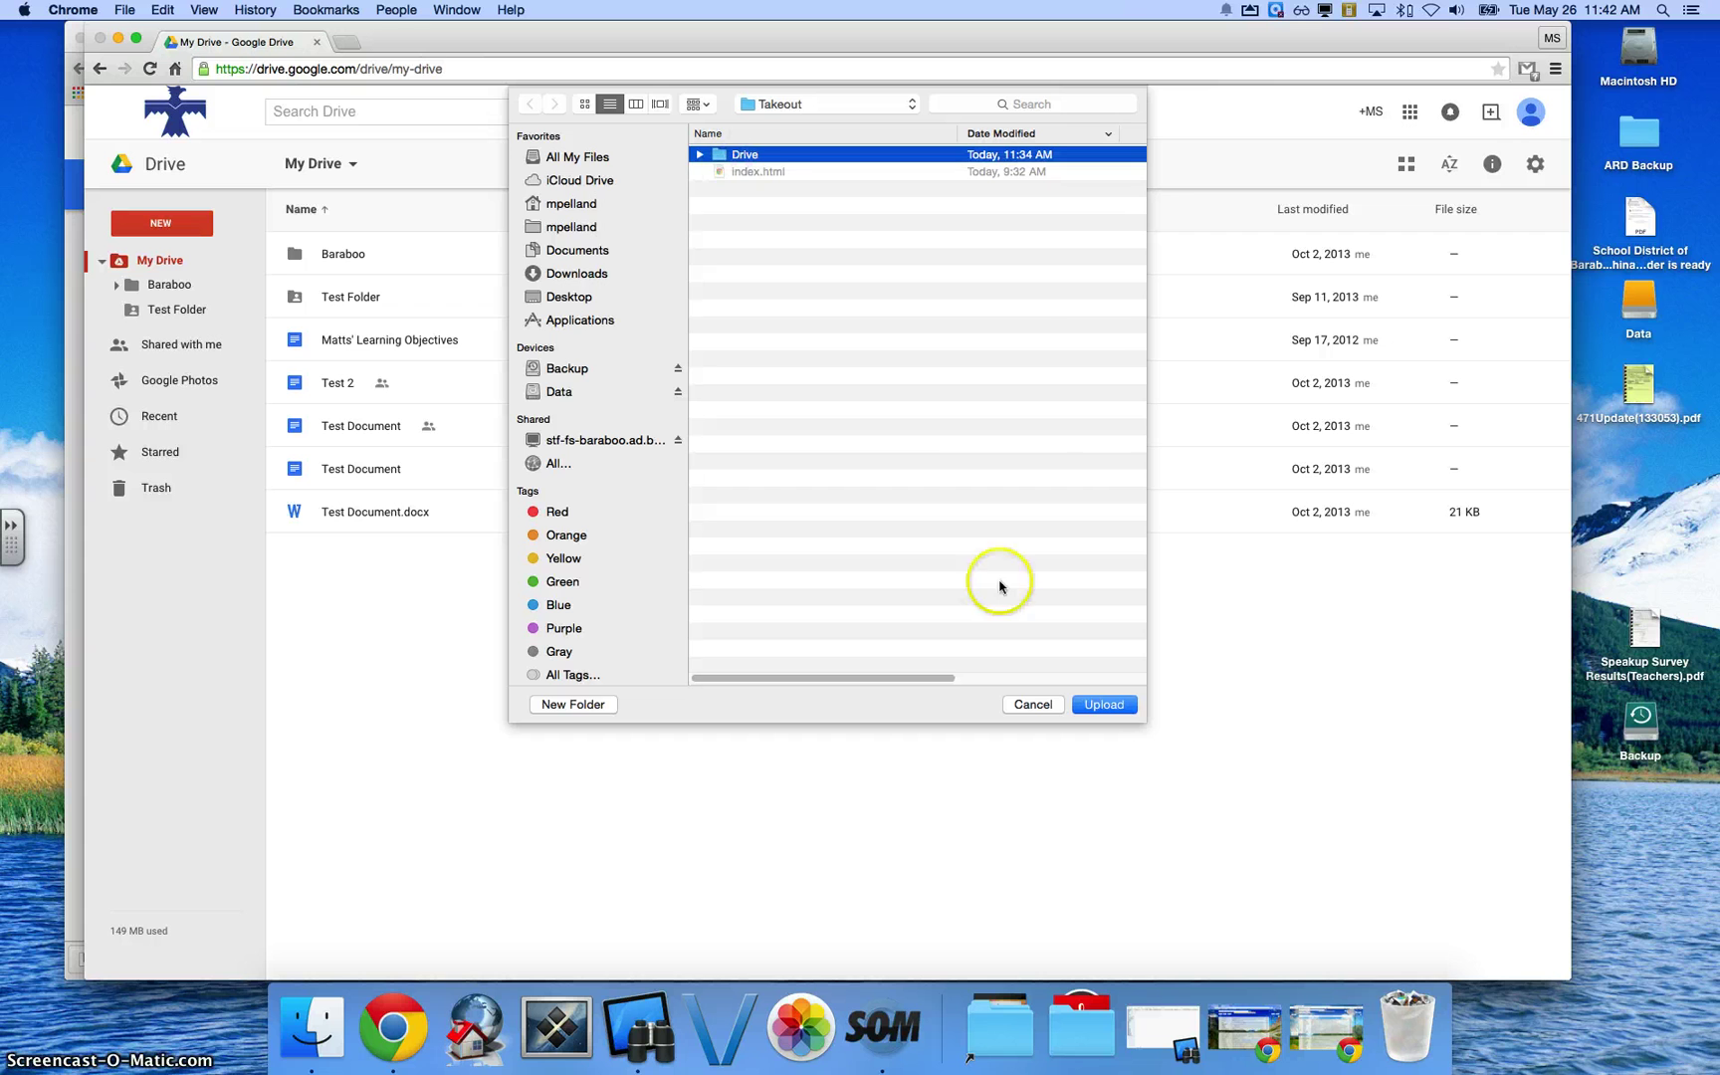
left_click(1092, 705)
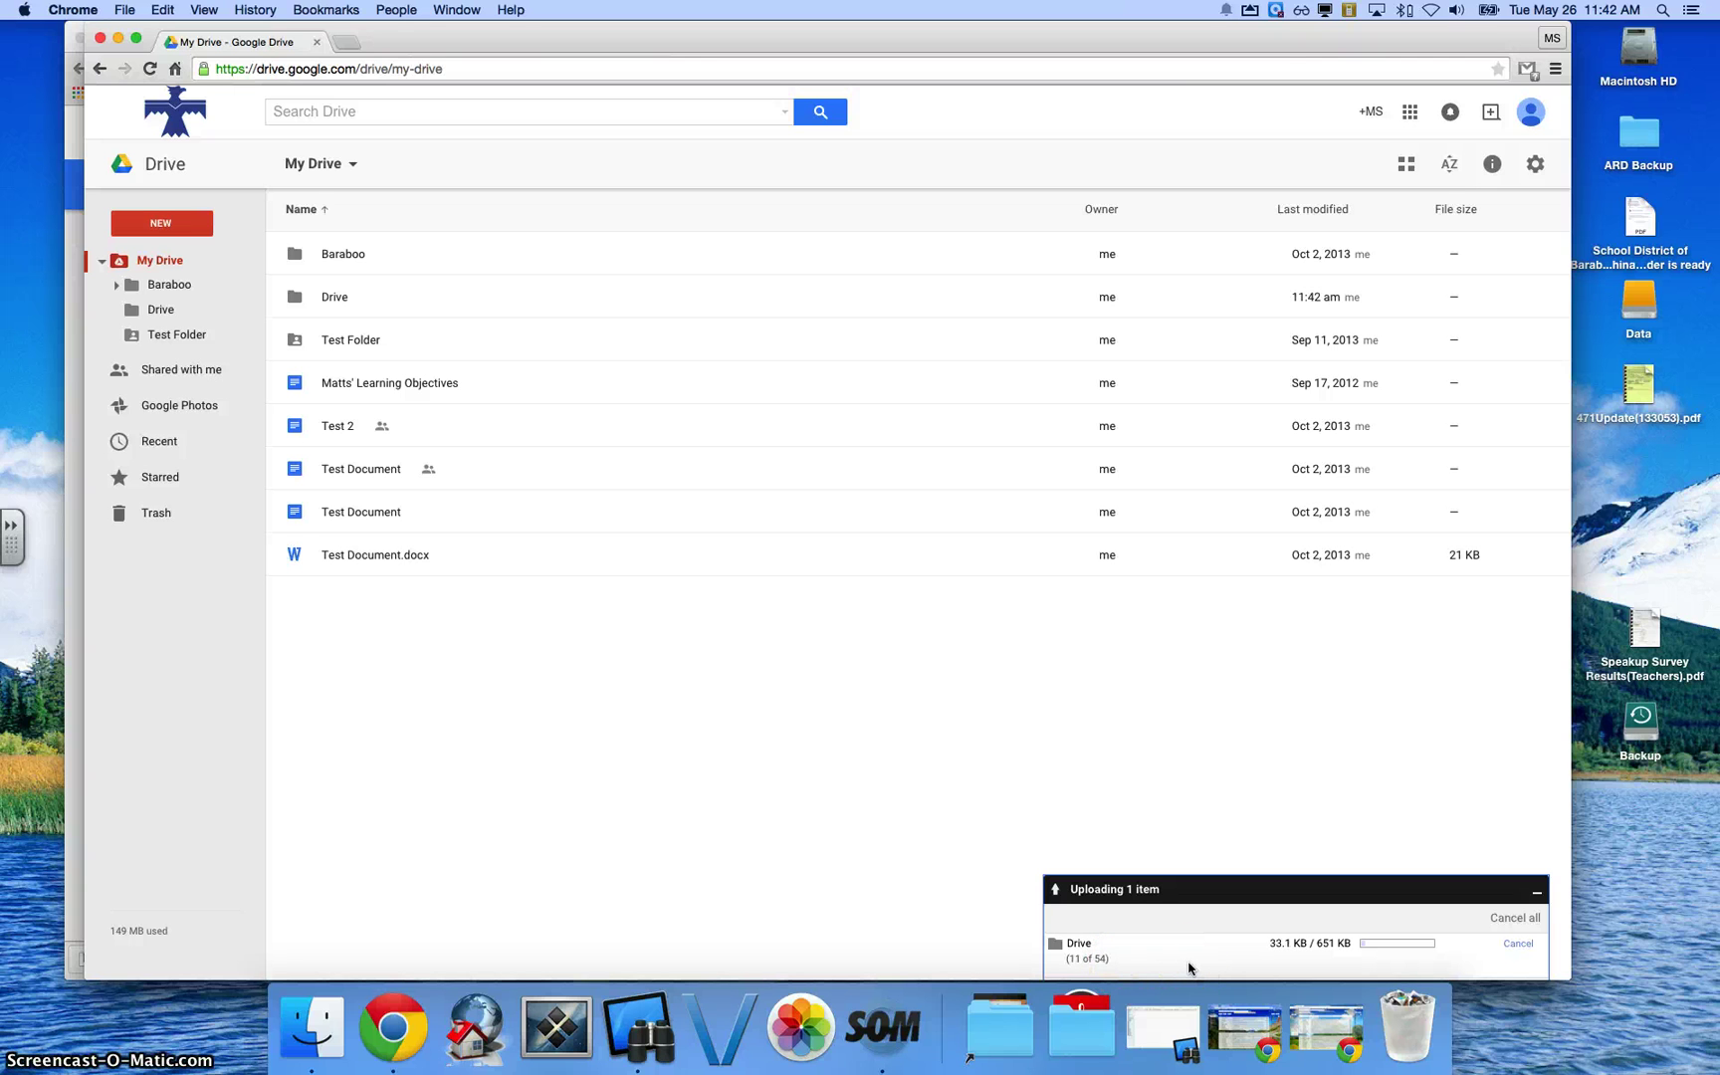
Open the uploaded Drive folder to see 2013-14, Forms Demo and roster spreadsheets arriving.
left_click(175, 312)
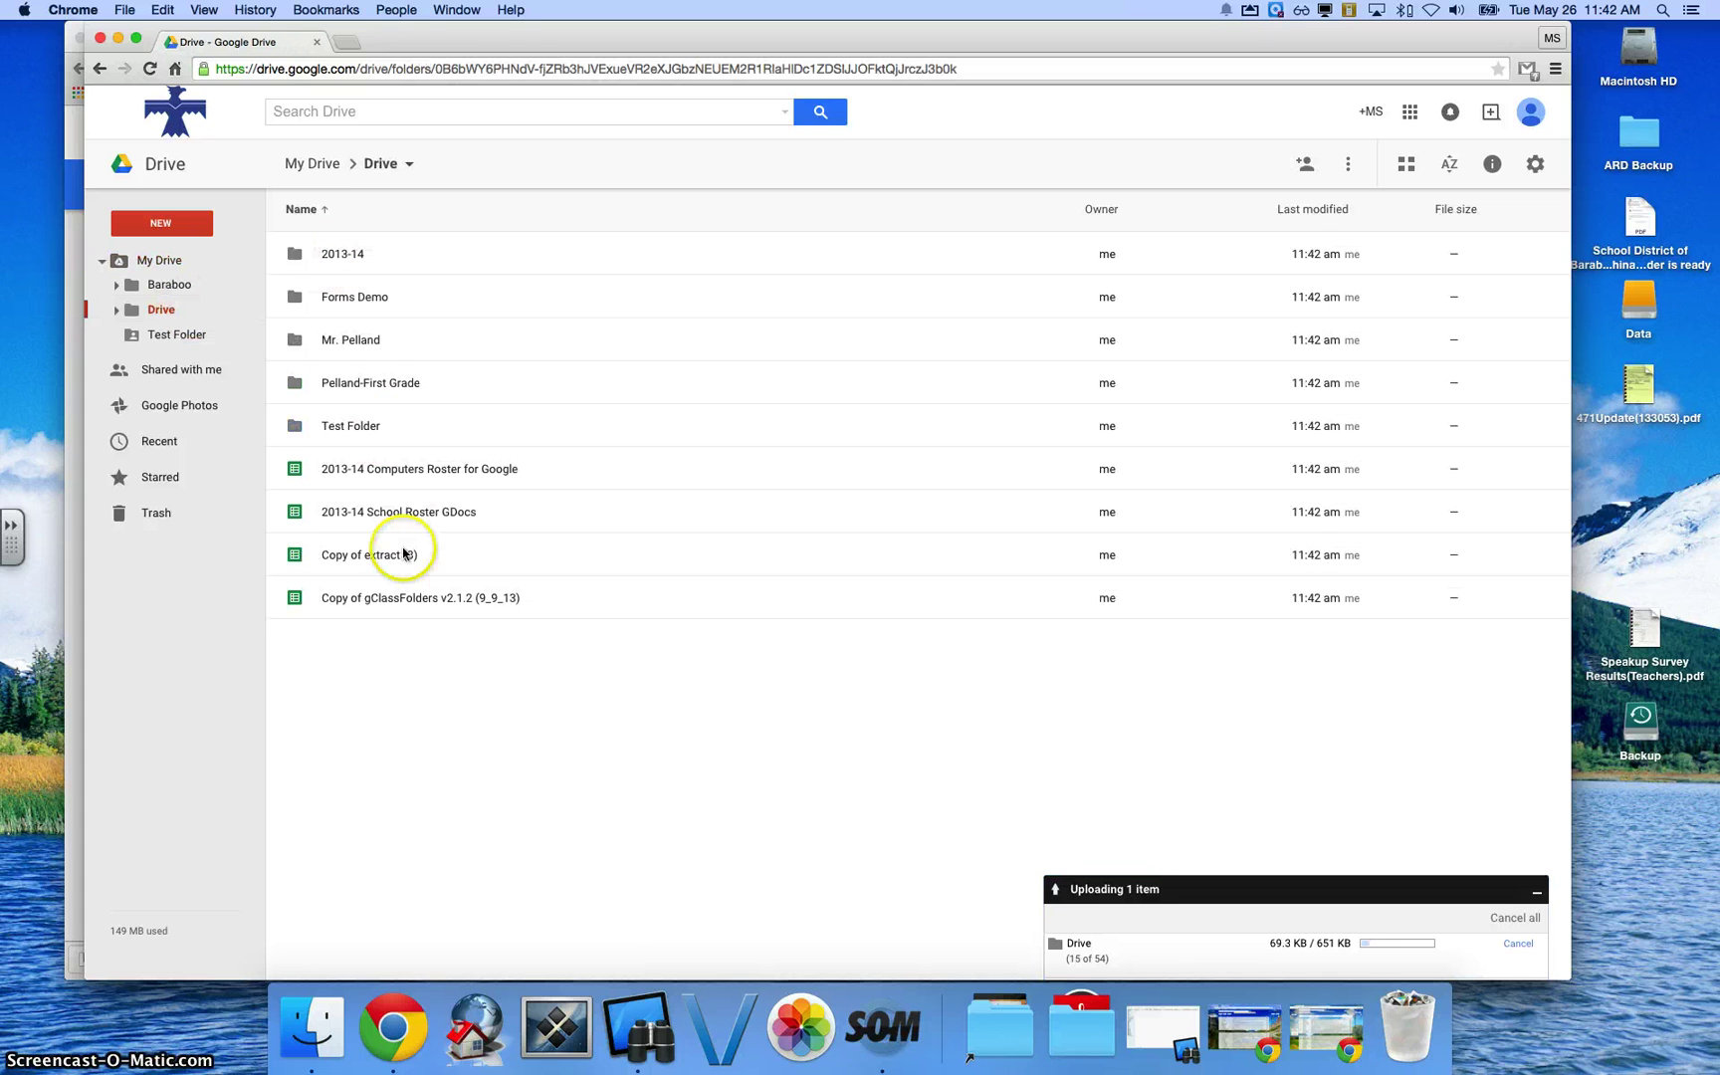